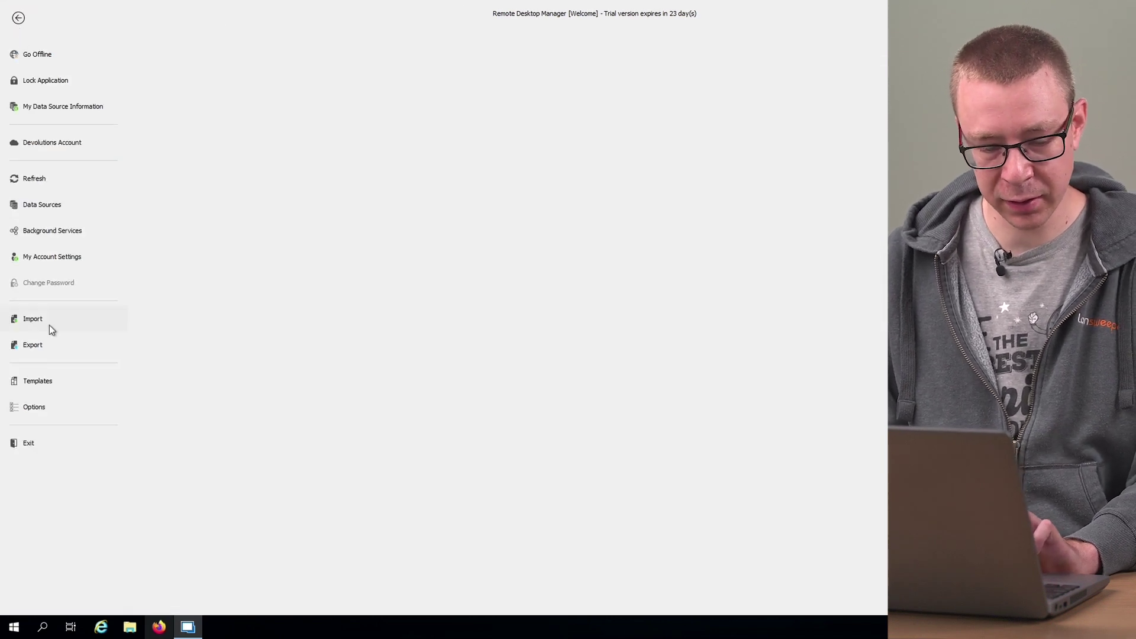
Look at the import options and the generic CSV import wizard, and close them without importing anything.
{"action": "left_click", "coordinate": [50, 326]}
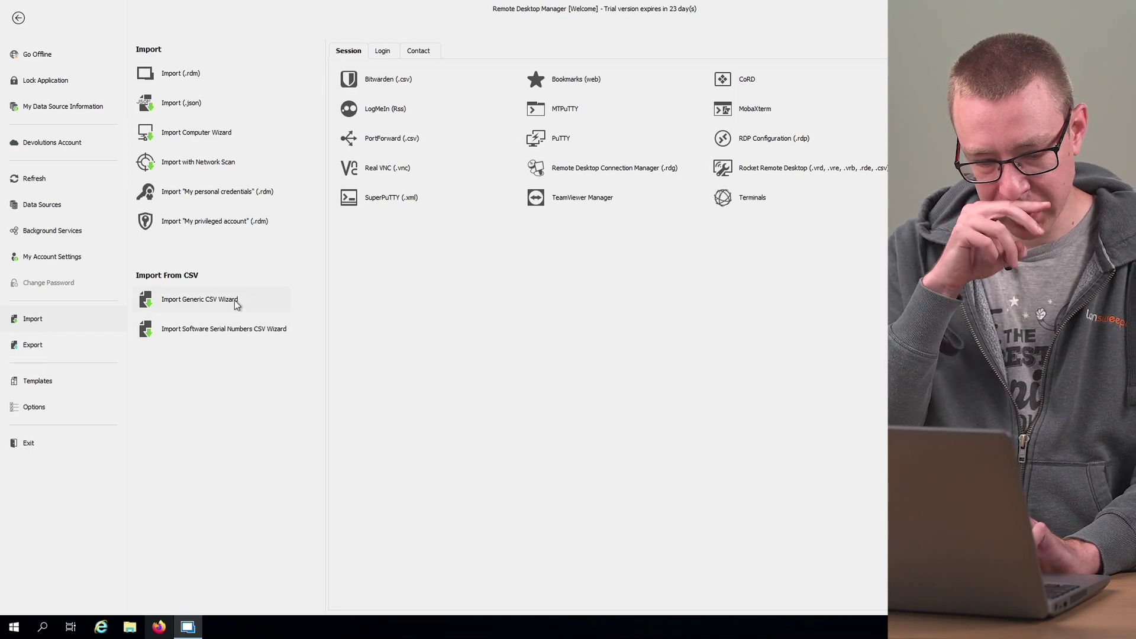
{"action": "left_click", "coordinate": [236, 304]}
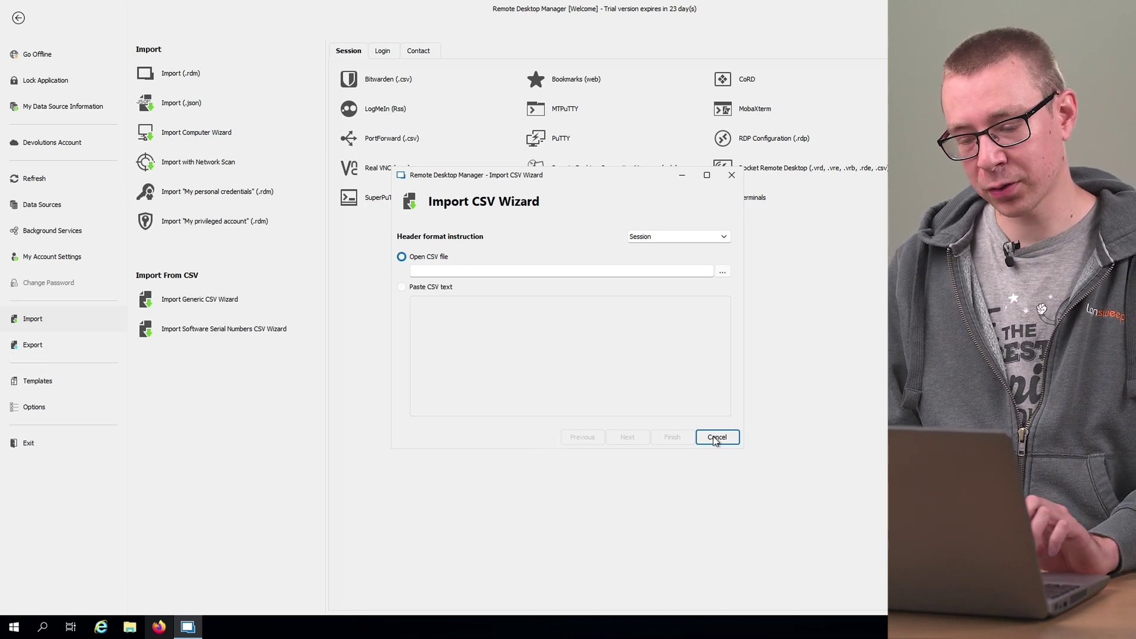
{"action": "left_click", "coordinate": [716, 438]}
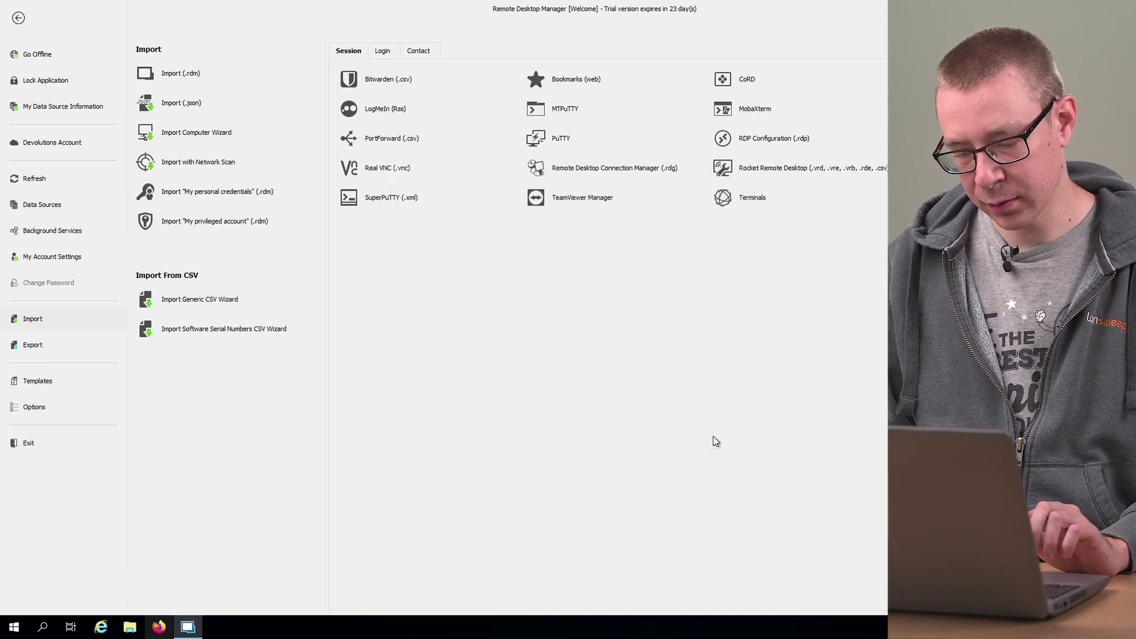
{"action": "left_click", "coordinate": [19, 18]}
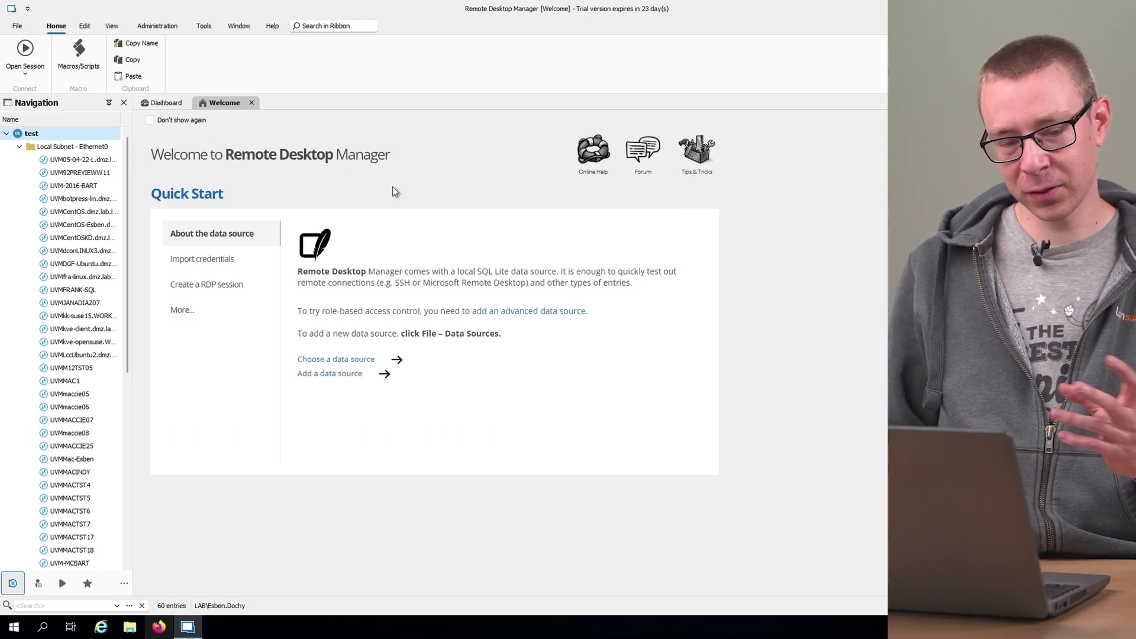
View the configuration of the "test" data source and close it without changes.
{"action": "left_click", "coordinate": [24, 28]}
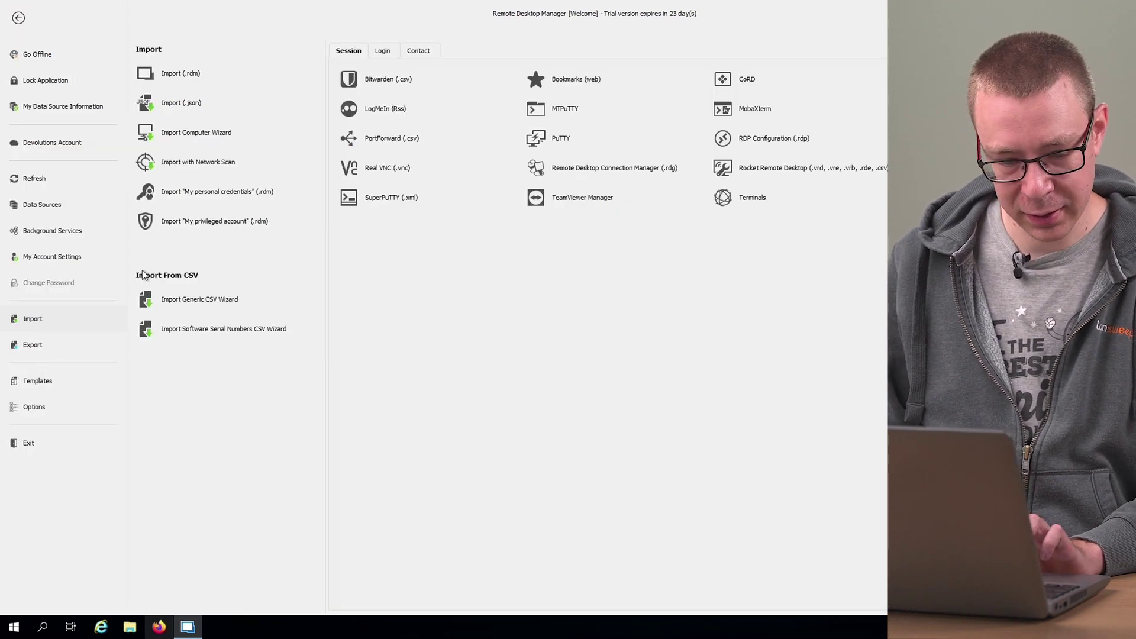
{"action": "left_click", "coordinate": [44, 208]}
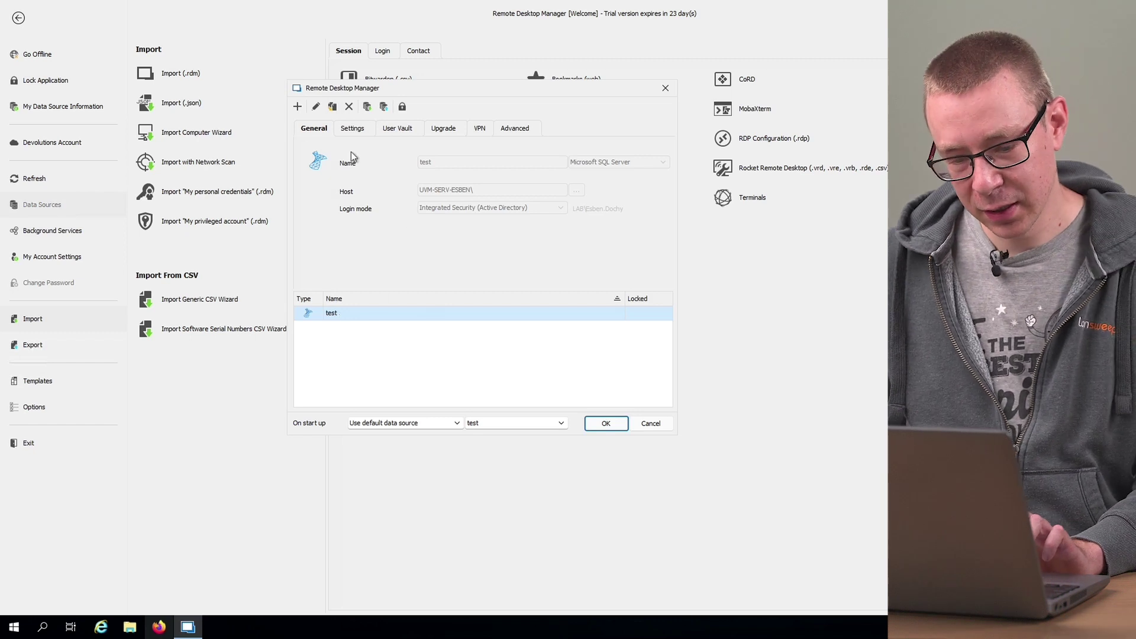
{"action": "left_click", "coordinate": [666, 90]}
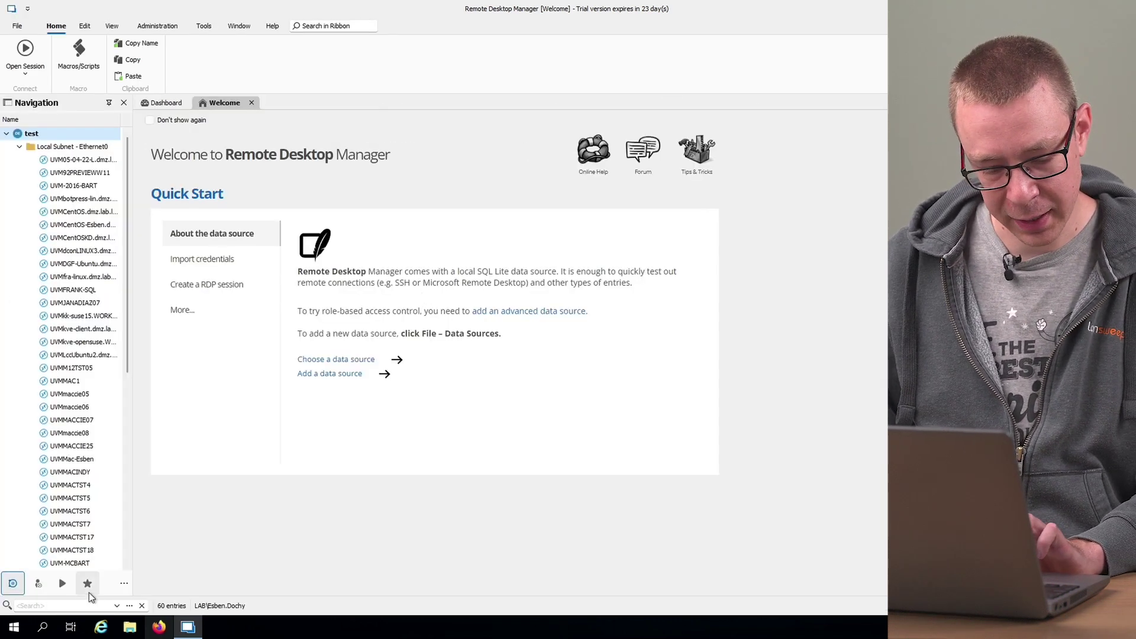
Launch Microsoft SQL Server Management Studio 18, connect to the Database Engine with Windows Authentication, and expand the server's databases.
{"action": "left_click", "coordinate": [14, 626]}
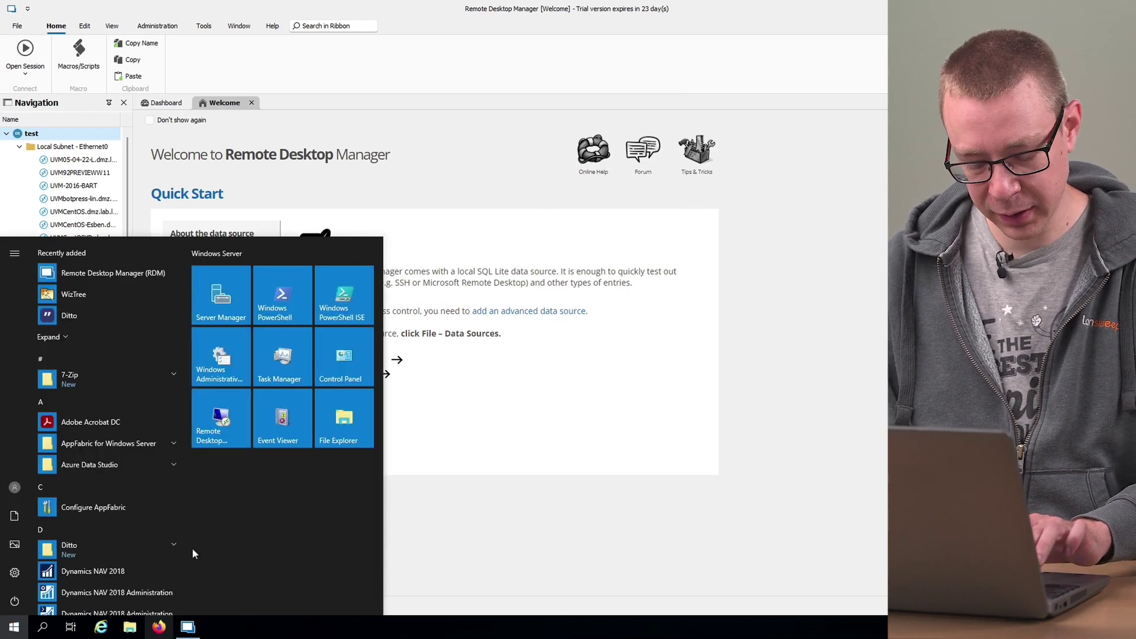
{"action": "type", "text": "ssms"}
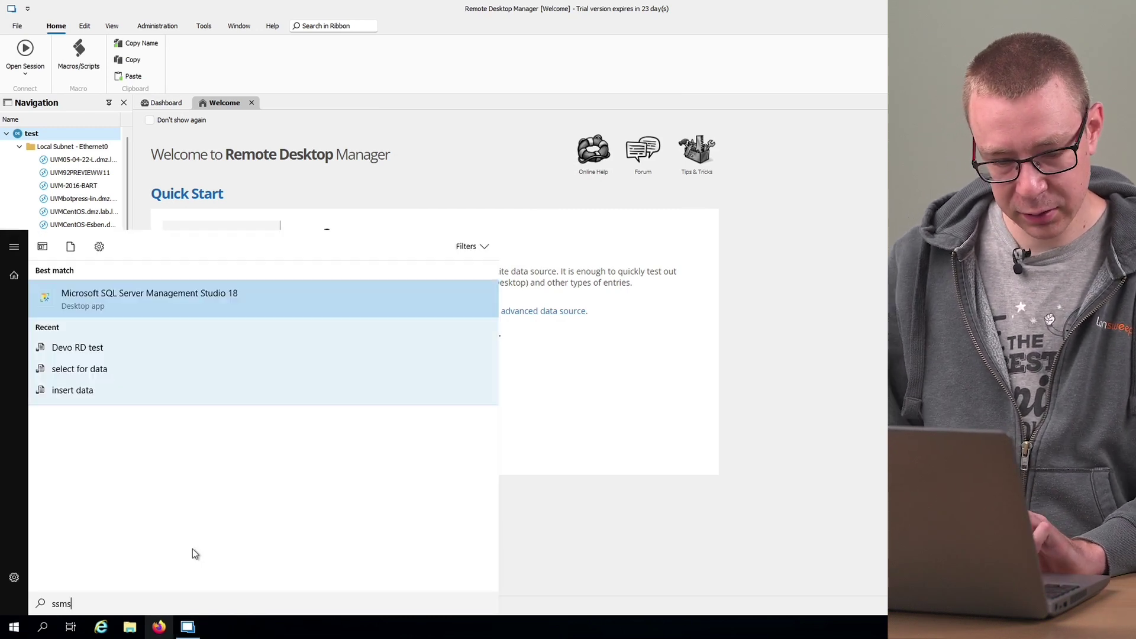
{"action": "left_click", "coordinate": [159, 294]}
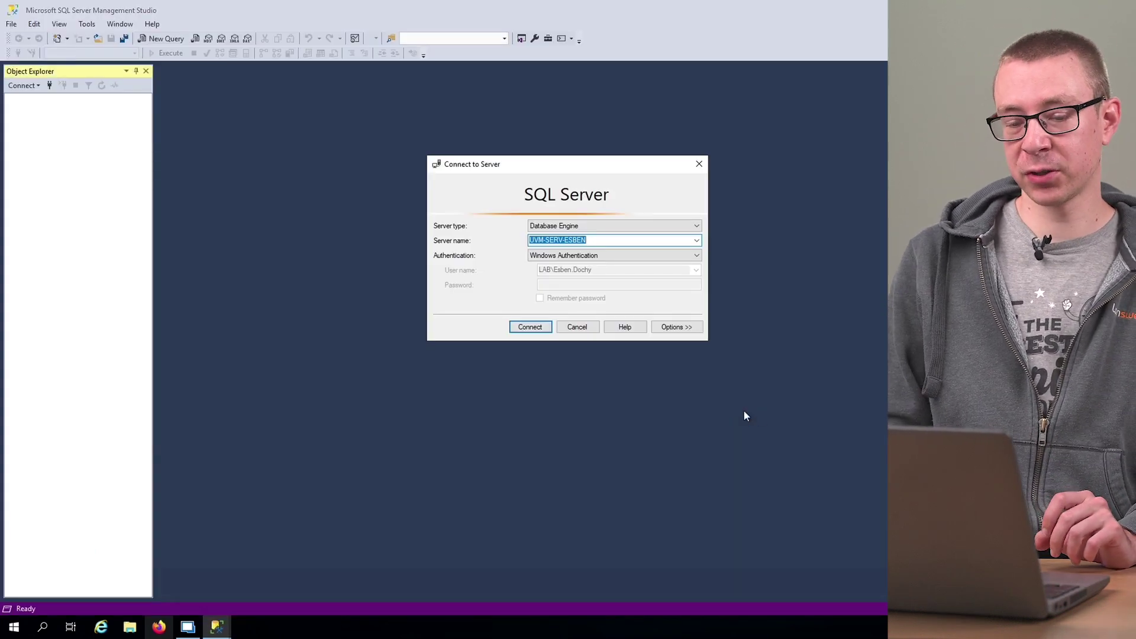
{"action": "left_click", "coordinate": [530, 329]}
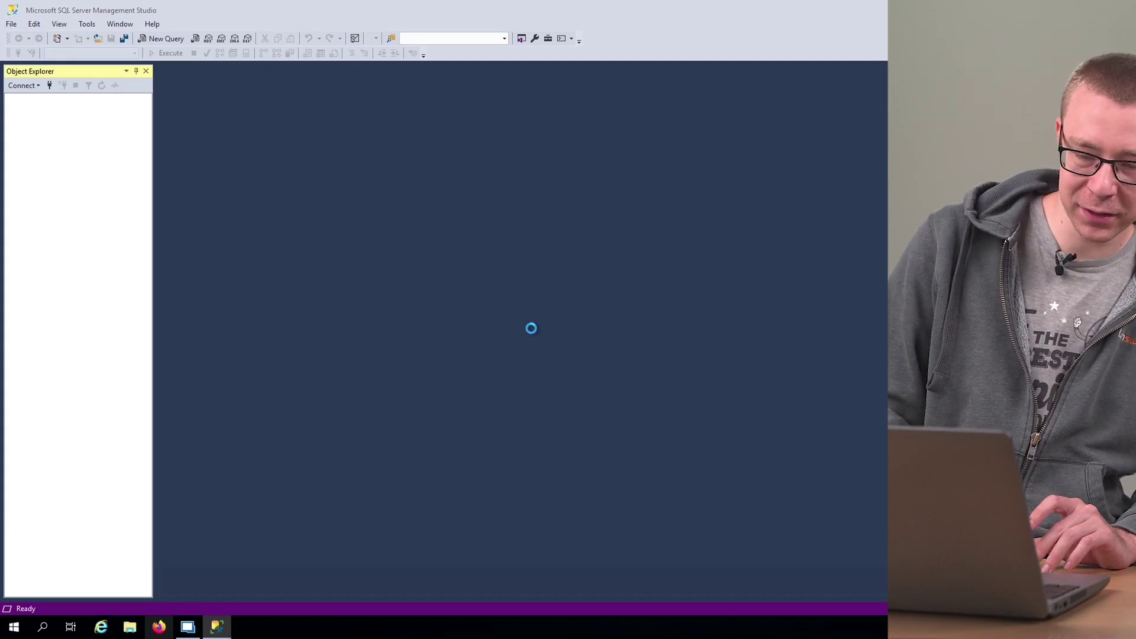
{"action": "left_click", "coordinate": [23, 110]}
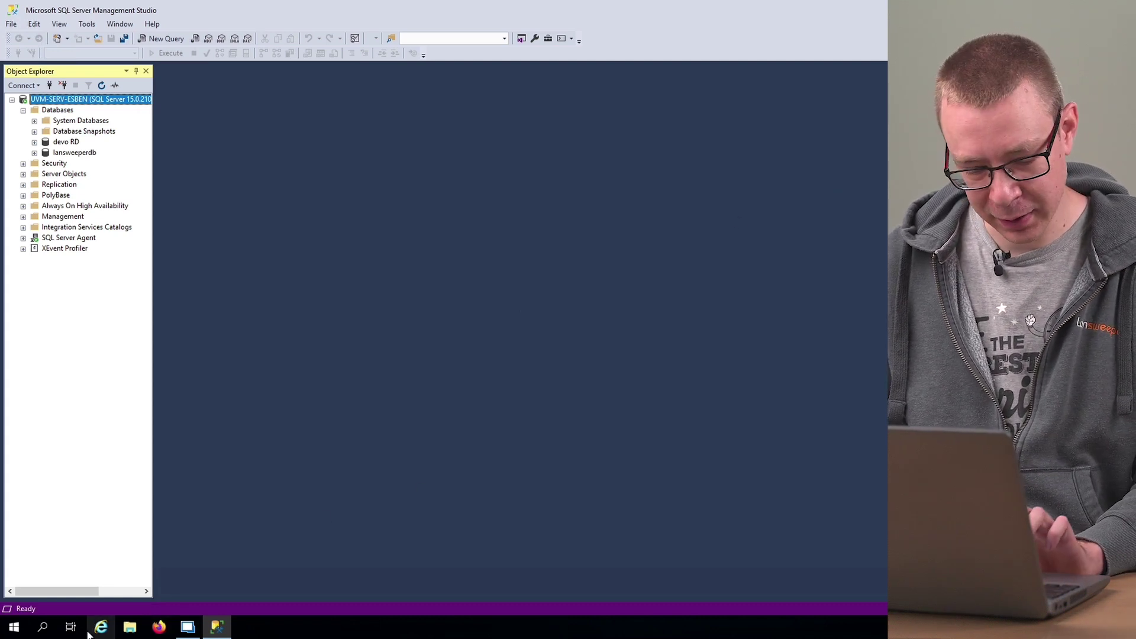
Switch to Remote Desktop Manager and look through the entries under the "test" data source.
{"action": "left_click", "coordinate": [188, 627]}
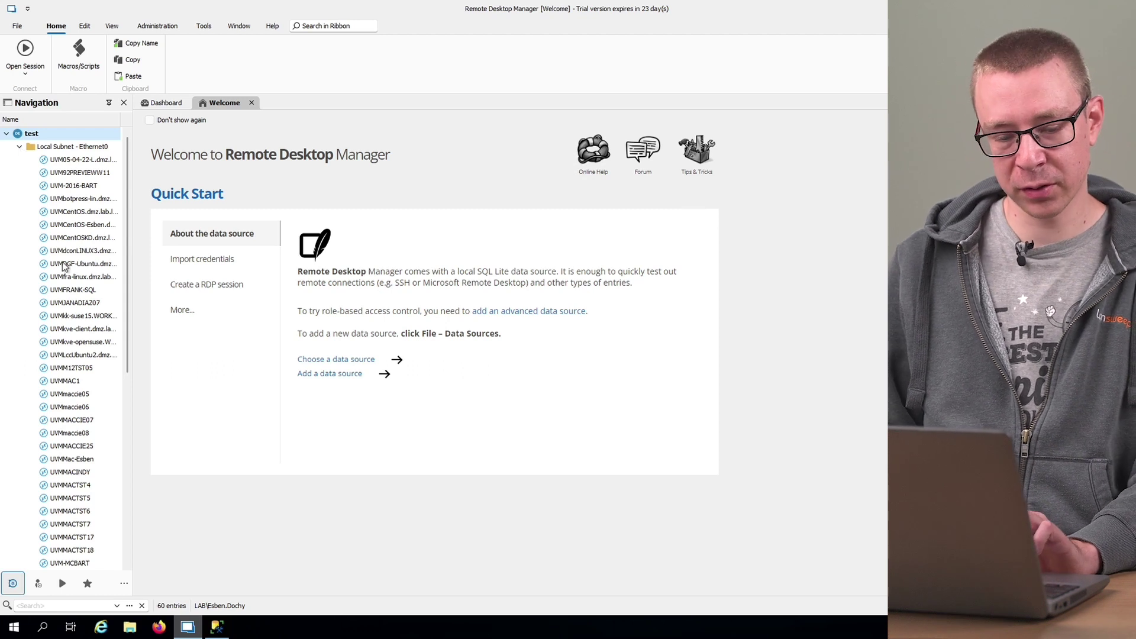
{"action": "scroll", "coordinate": [77, 393], "scroll_direction": "down", "scroll_amount": 9}
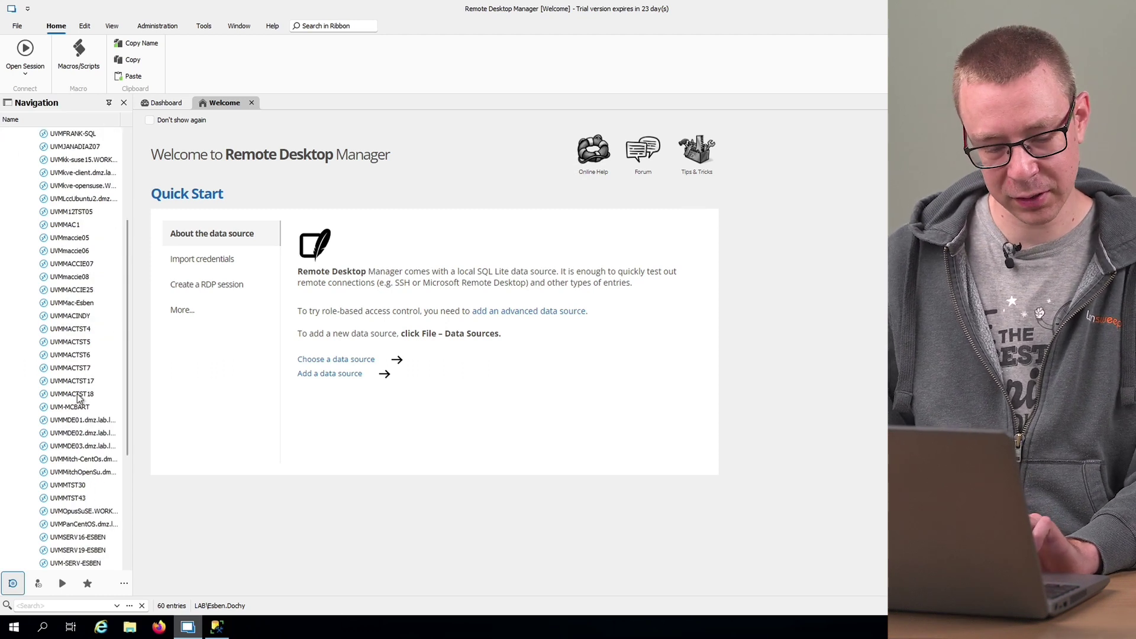
{"action": "scroll", "coordinate": [79, 398], "scroll_direction": "up", "scroll_amount": 9}
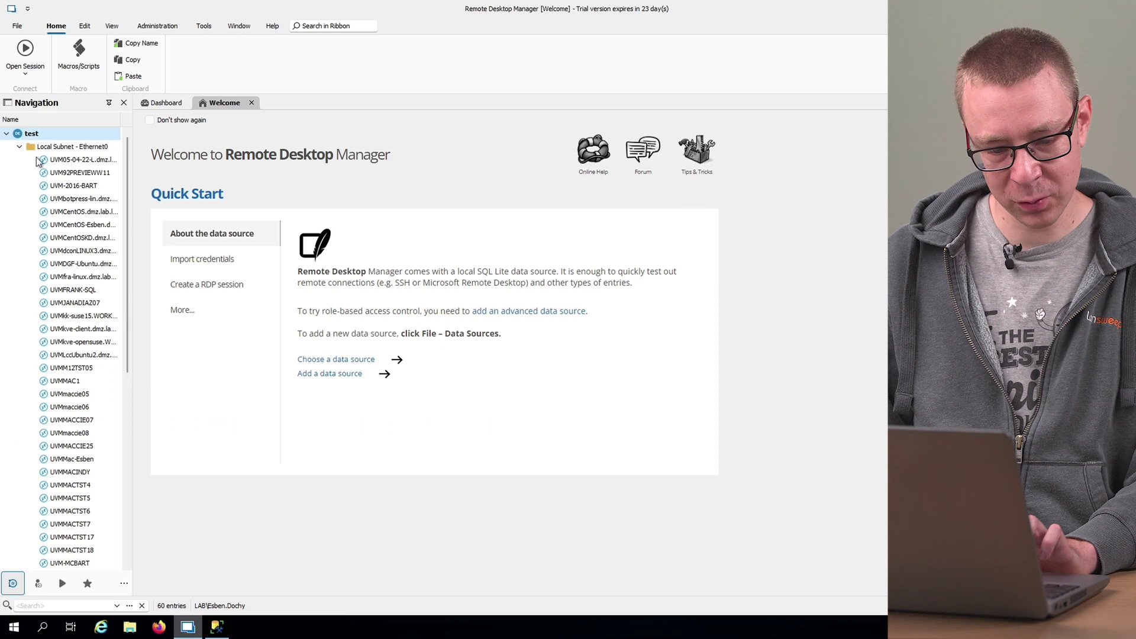
{"action": "scroll", "coordinate": [81, 361], "scroll_direction": "down", "scroll_amount": 9}
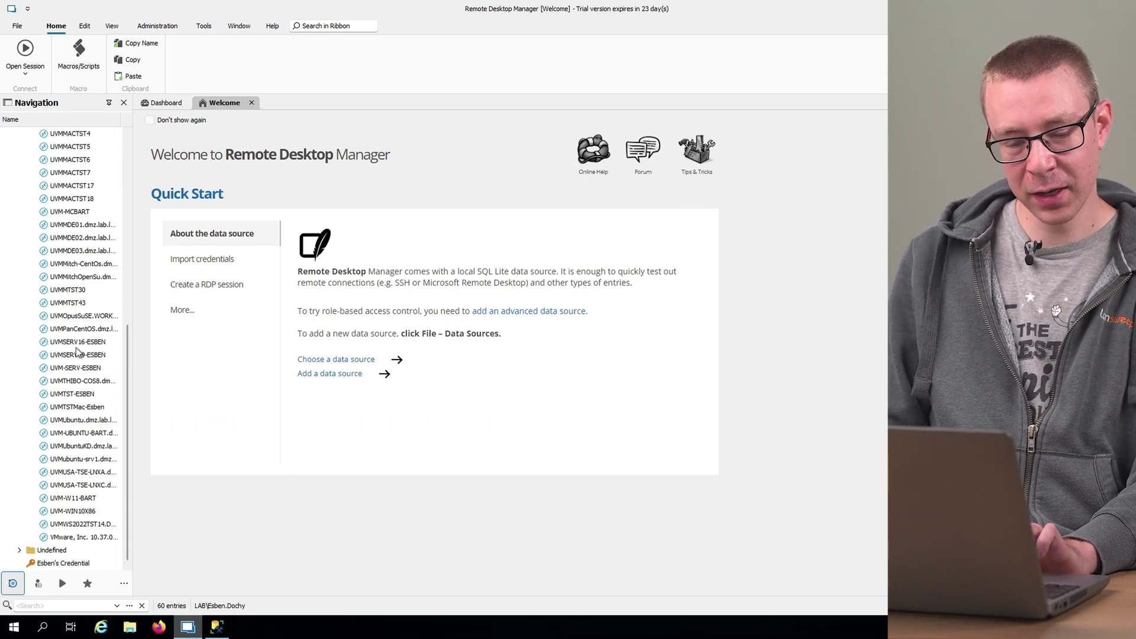
{"action": "scroll", "coordinate": [76, 354], "scroll_direction": "up", "scroll_amount": 8}
{"action": "scroll", "coordinate": [75, 353], "scroll_direction": "up", "scroll_amount": 1}
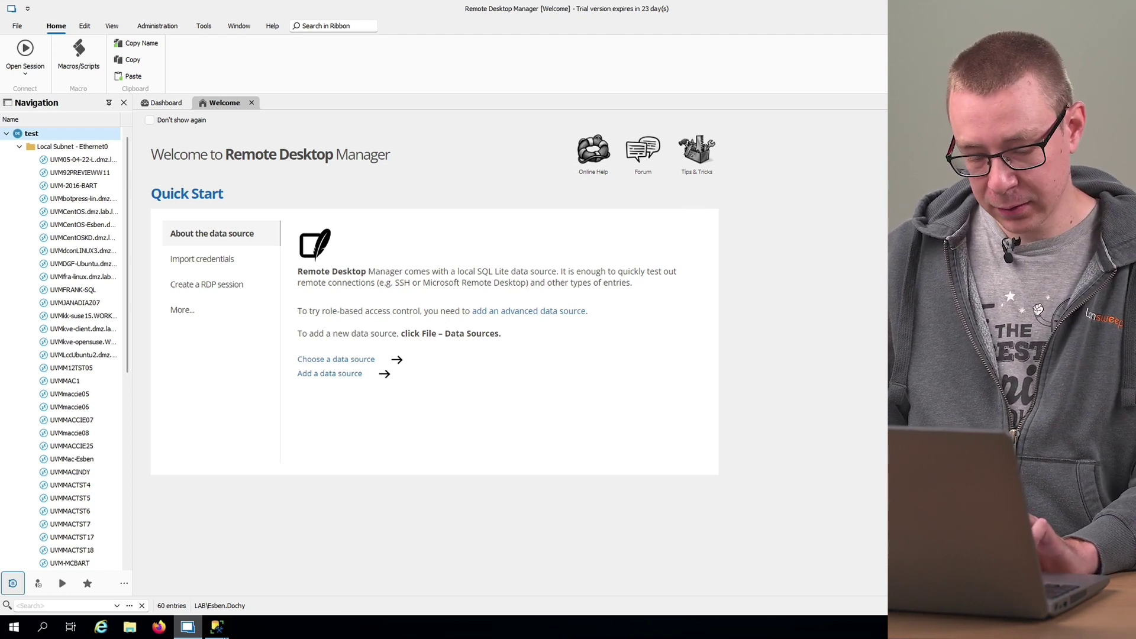
Switch back to SQL Server Management Studio and expand the Jobs under SQL Server Agent.
{"action": "left_click", "coordinate": [218, 627]}
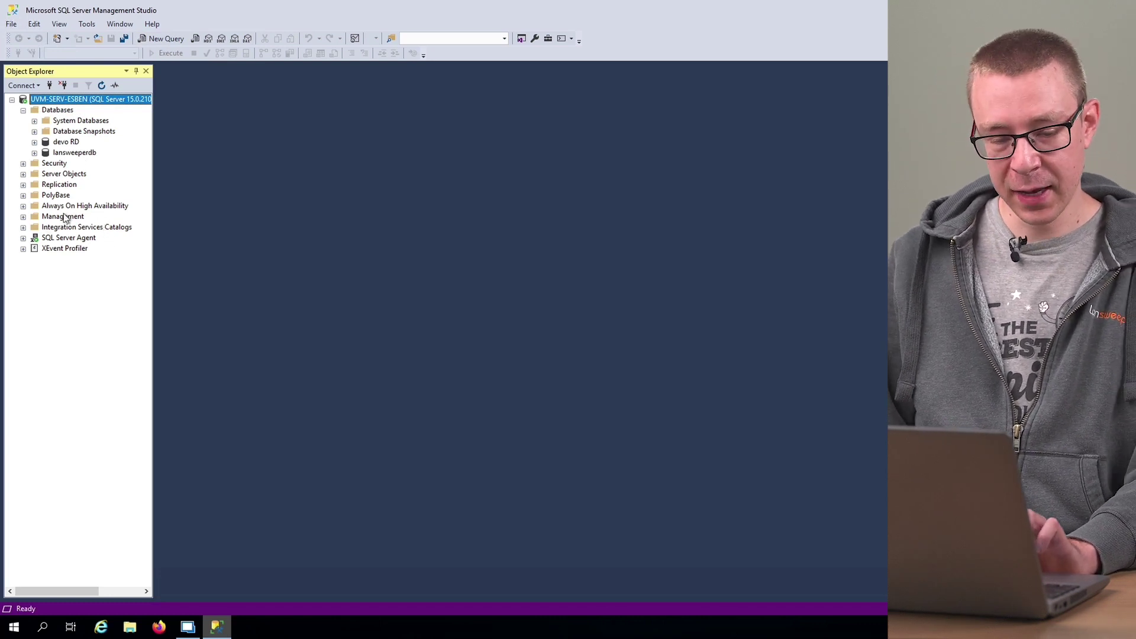
{"action": "left_click", "coordinate": [23, 239]}
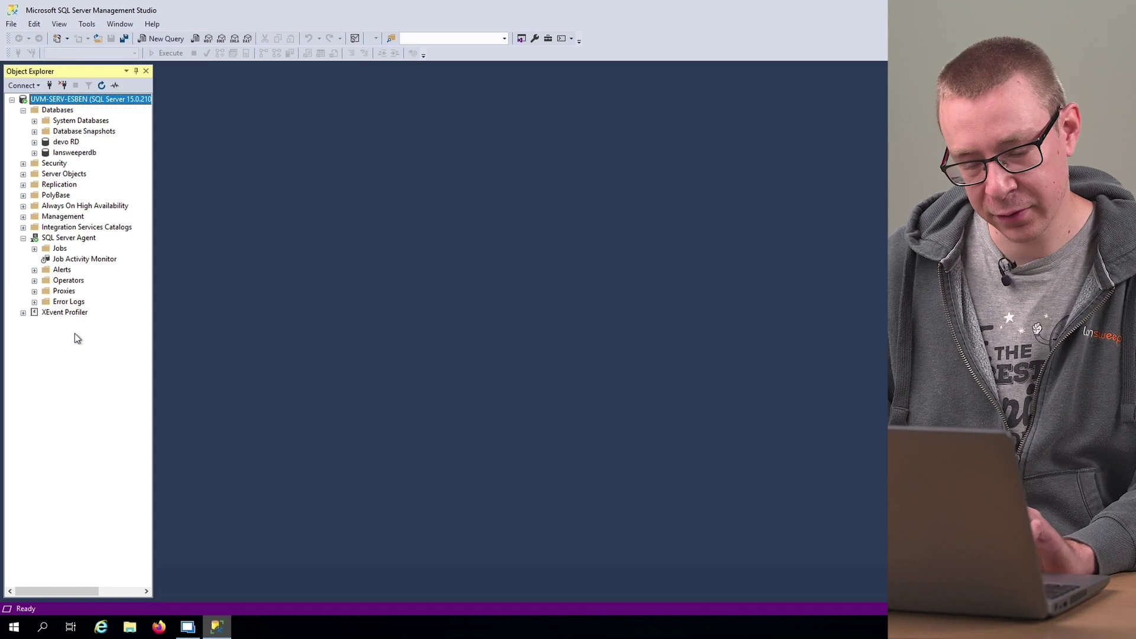
{"action": "left_click", "coordinate": [35, 249]}
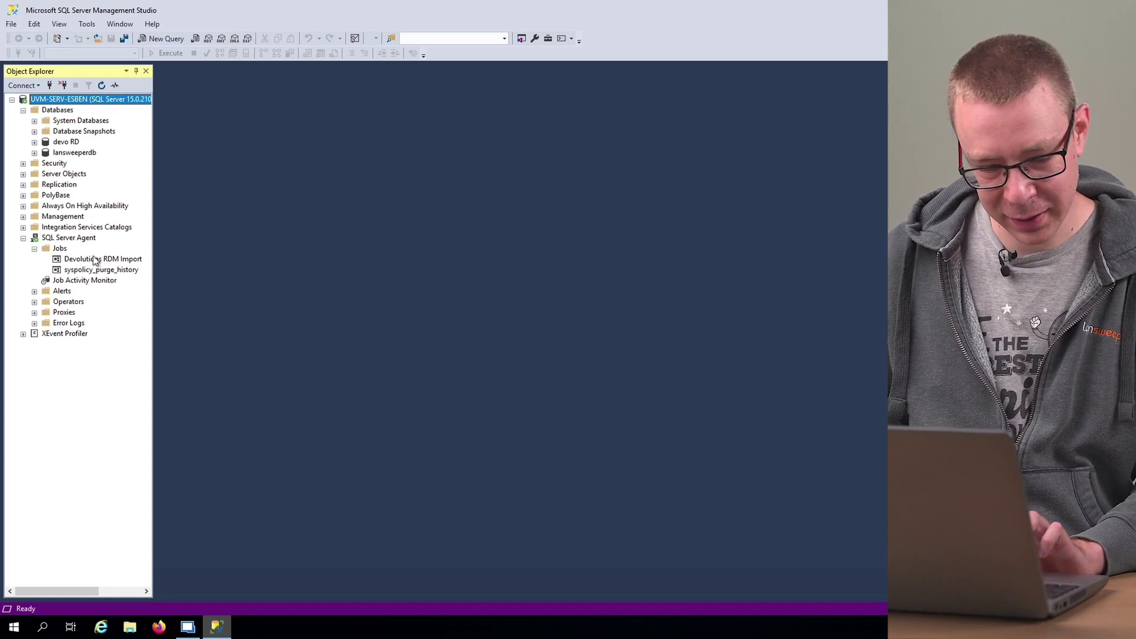
Open the properties of the Devolutions RDM Import job.
{"action": "right_click", "coordinate": [102, 263]}
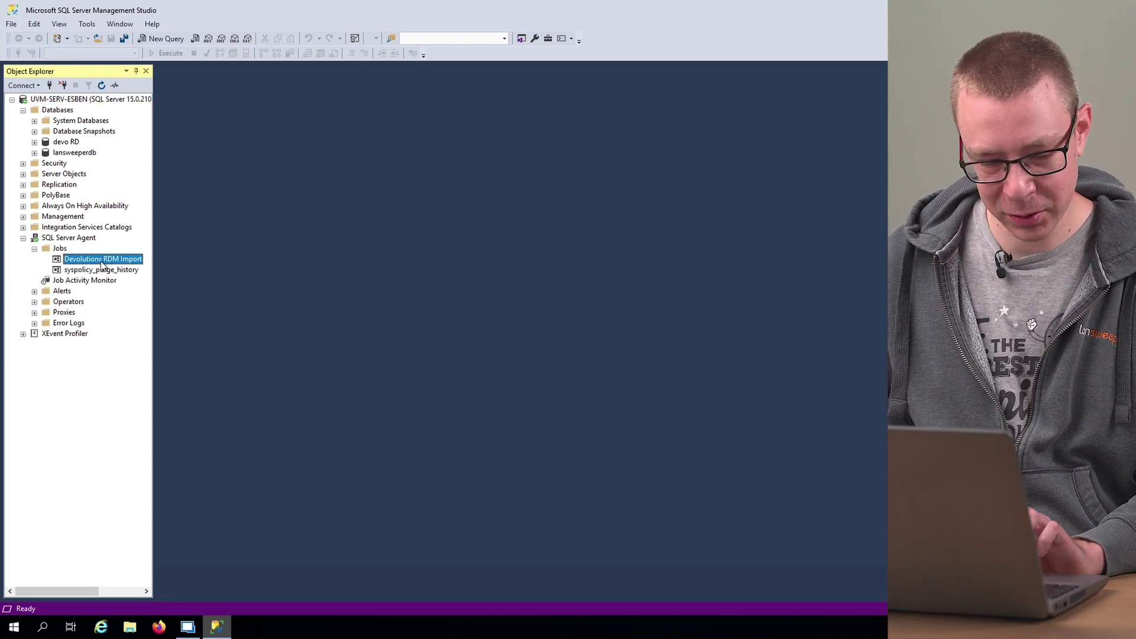
{"action": "key", "text": "Escape"}
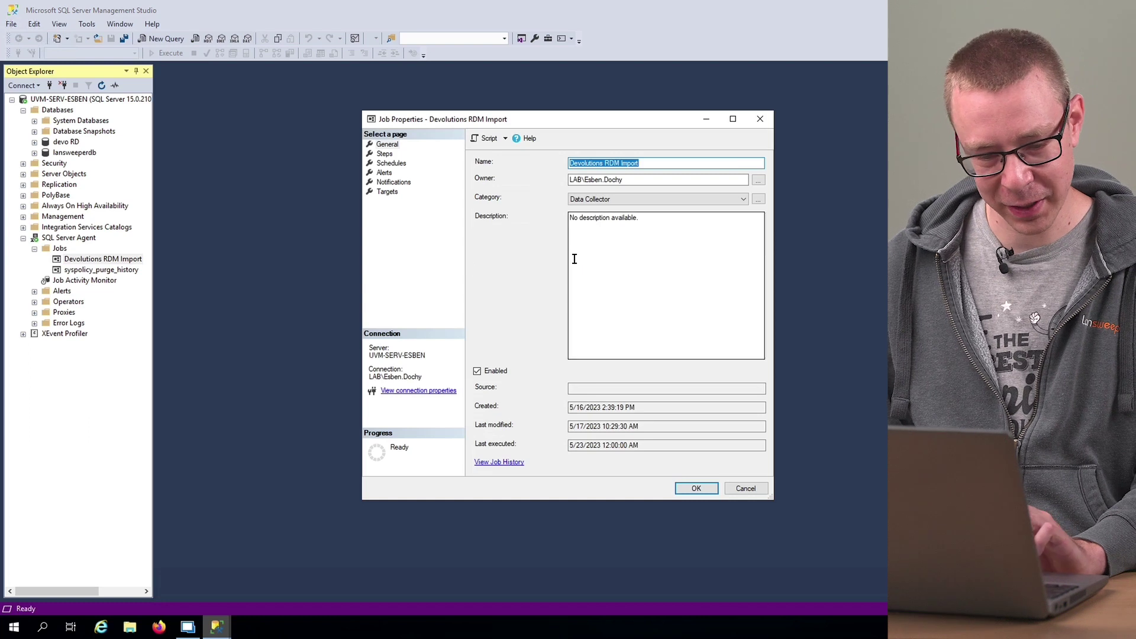
{"action": "key", "text": "Escape"}
{"action": "right_click", "coordinate": [62, 250]}
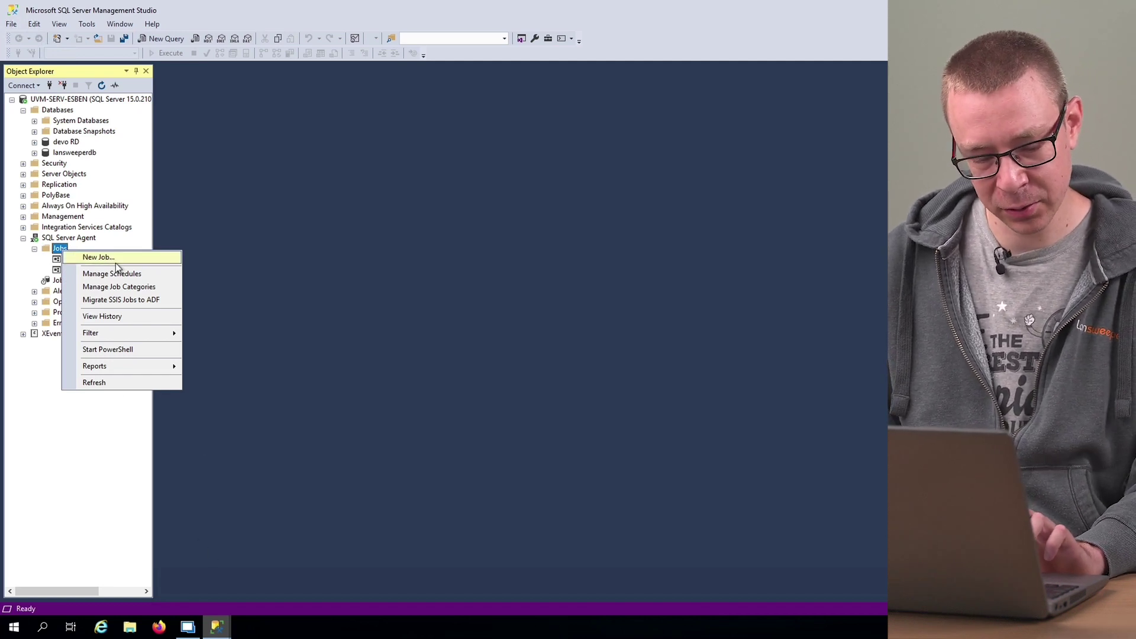
{"action": "left_click", "coordinate": [224, 629]}
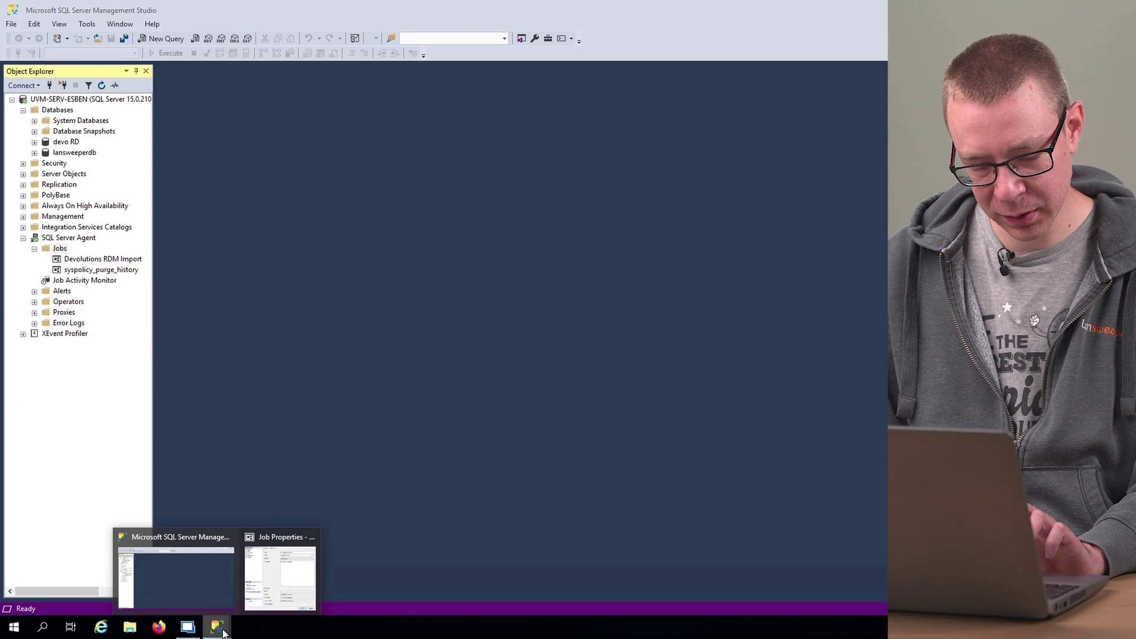
{"action": "left_click", "coordinate": [270, 594]}
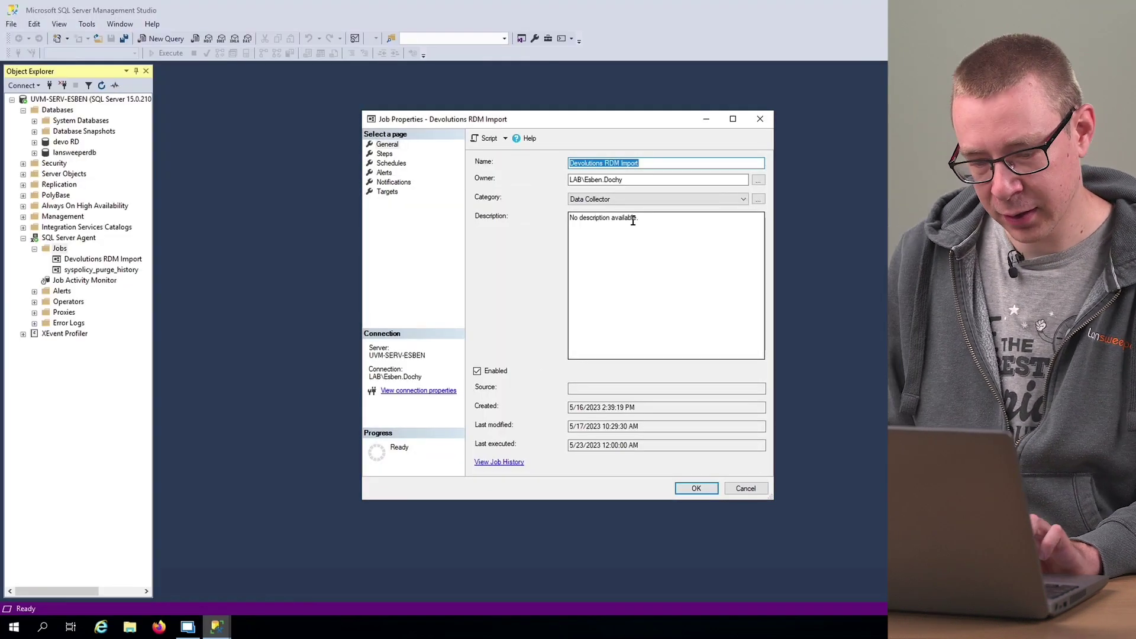
Review the job's step list and the command of the Insert Groups/IPlocations step, and close the job without changes.
{"action": "left_click", "coordinate": [385, 154]}
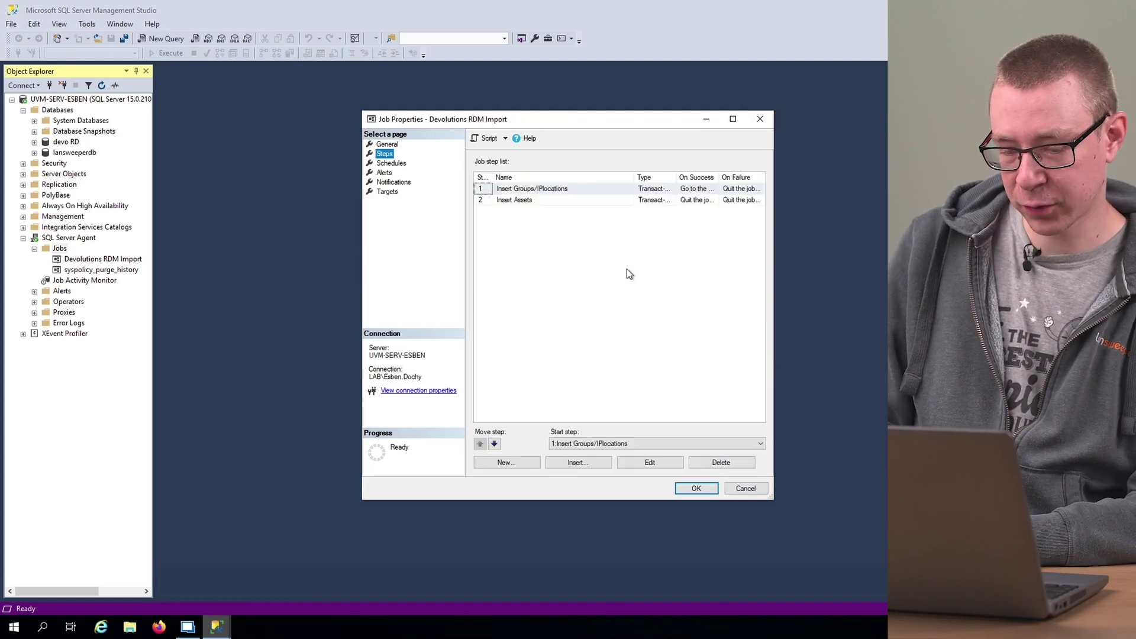
{"action": "left_click", "coordinate": [523, 191]}
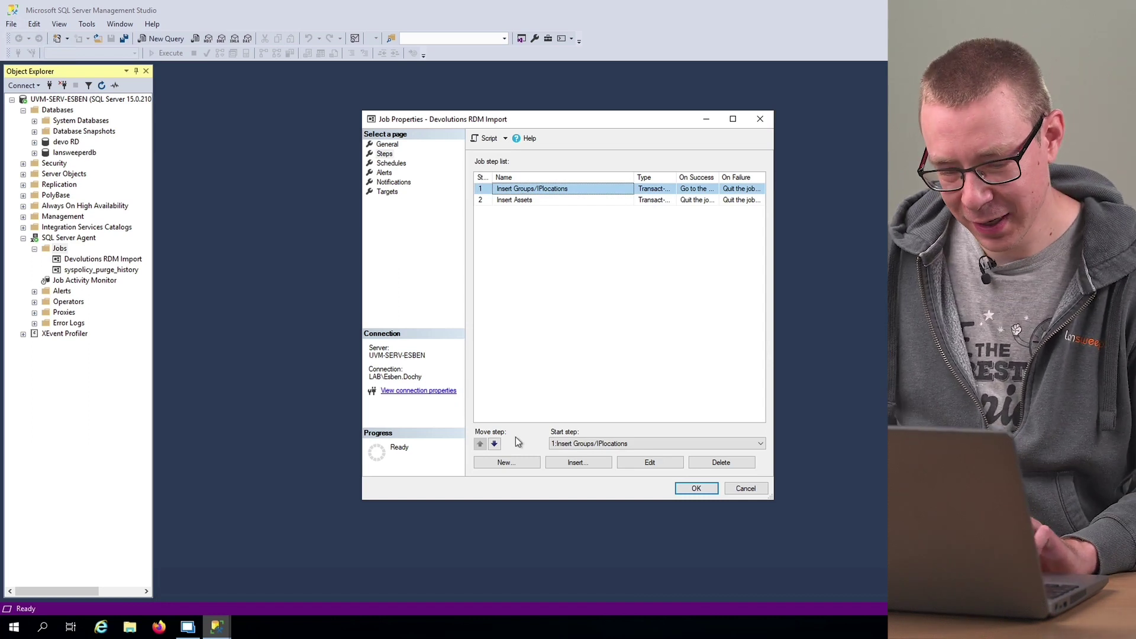
{"action": "left_click", "coordinate": [650, 462]}
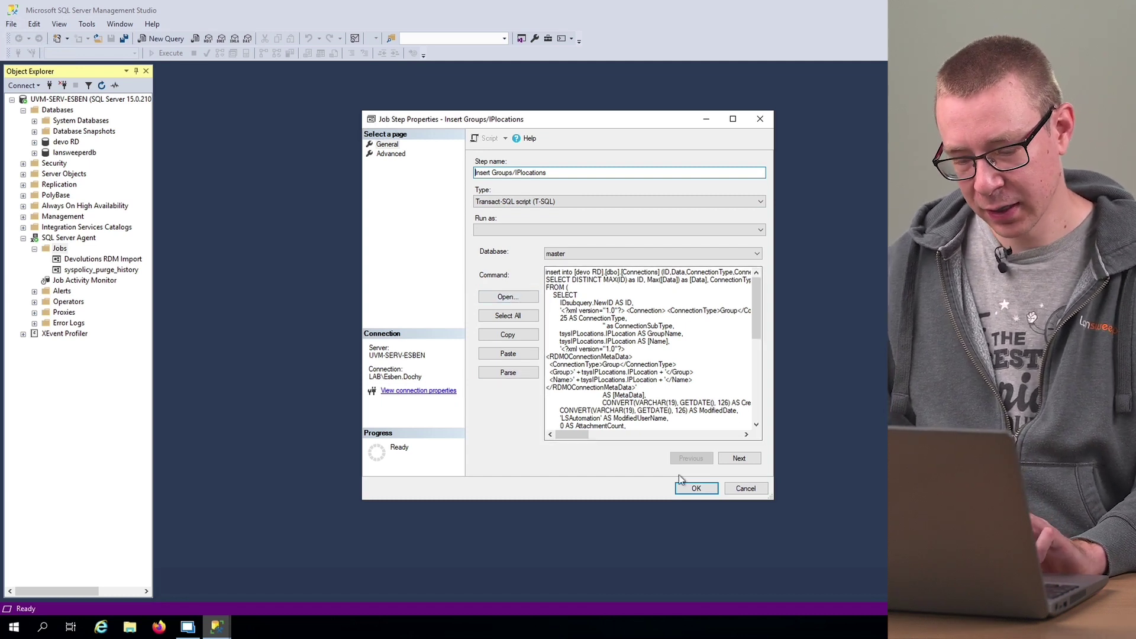
{"action": "left_click", "coordinate": [743, 489]}
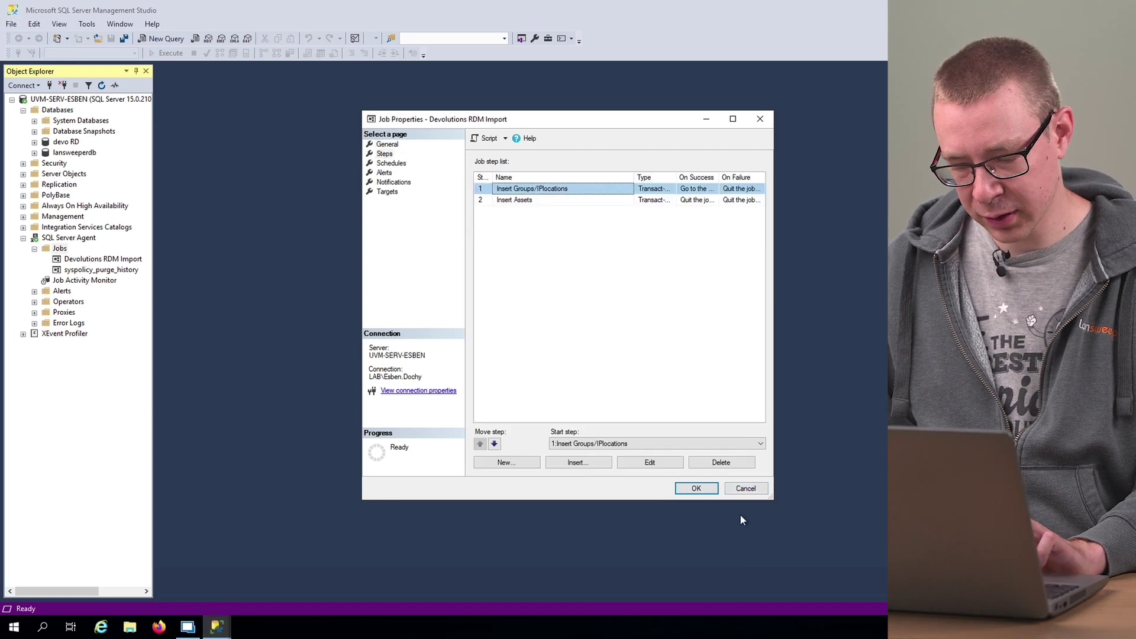
{"action": "left_click", "coordinate": [746, 489]}
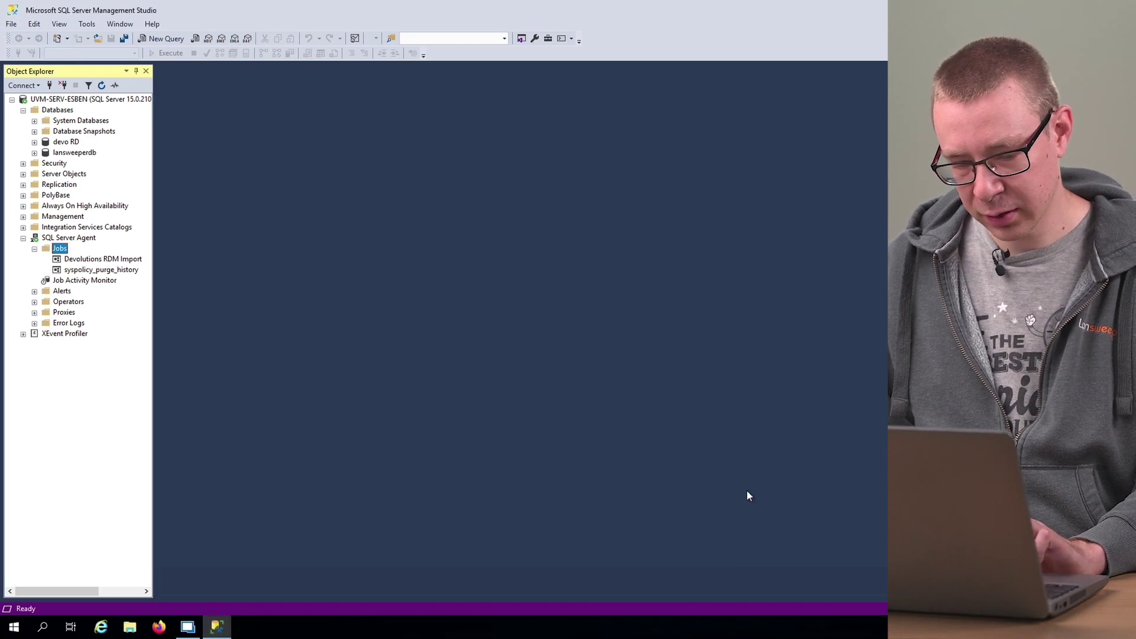
Start a new SQL Server Agent job and add a T-SQL job step named "Import x/y".
{"action": "right_click", "coordinate": [61, 249]}
{"action": "left_click", "coordinate": [88, 254]}
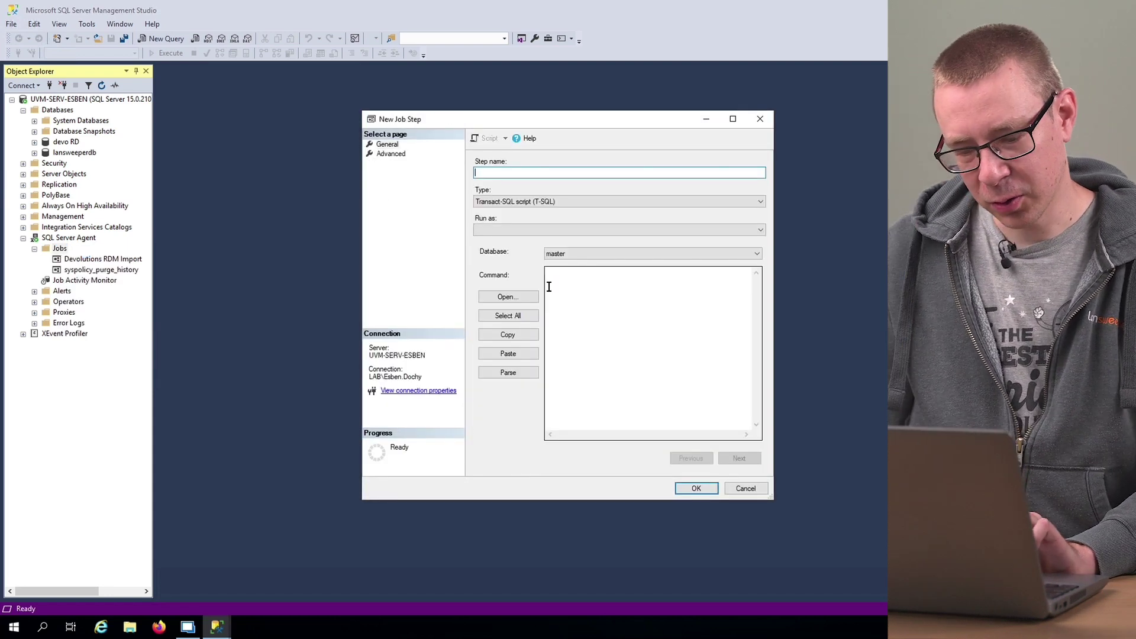
{"action": "left_click", "coordinate": [549, 286]}
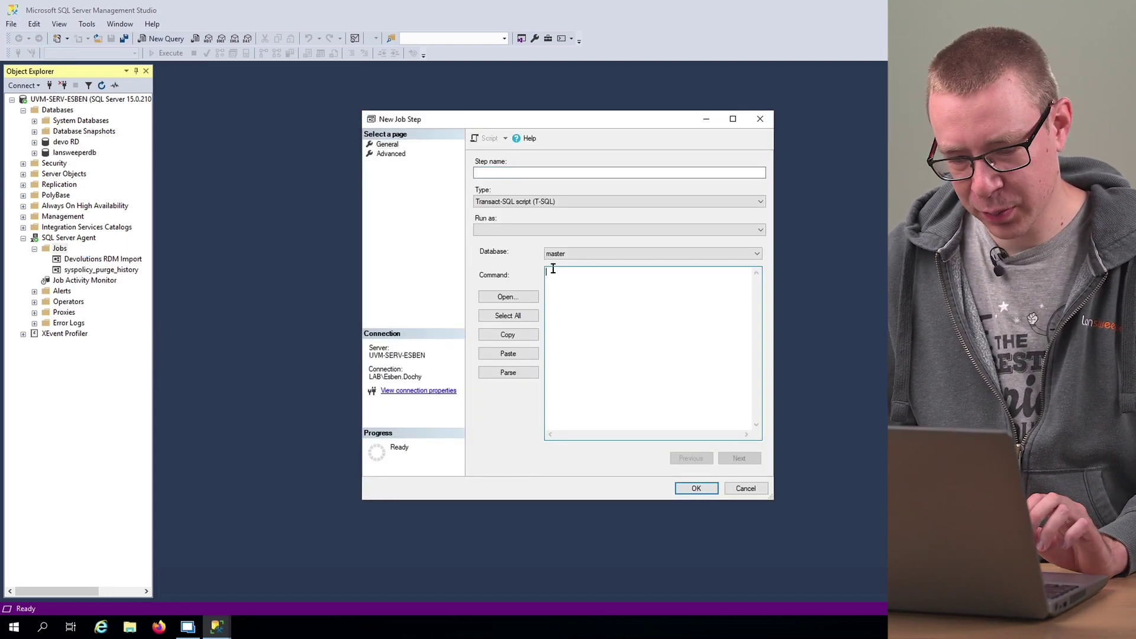
{"action": "left_click", "coordinate": [479, 172]}
{"action": "type", "text": "Imp"}
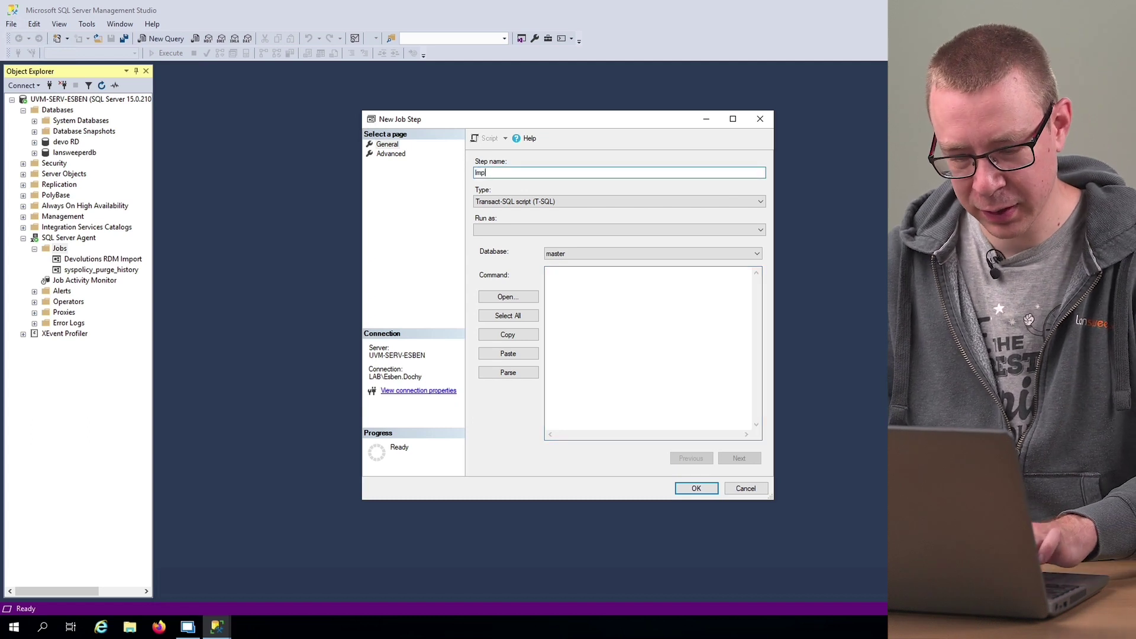
{"action": "type", "text": "ort x/y"}
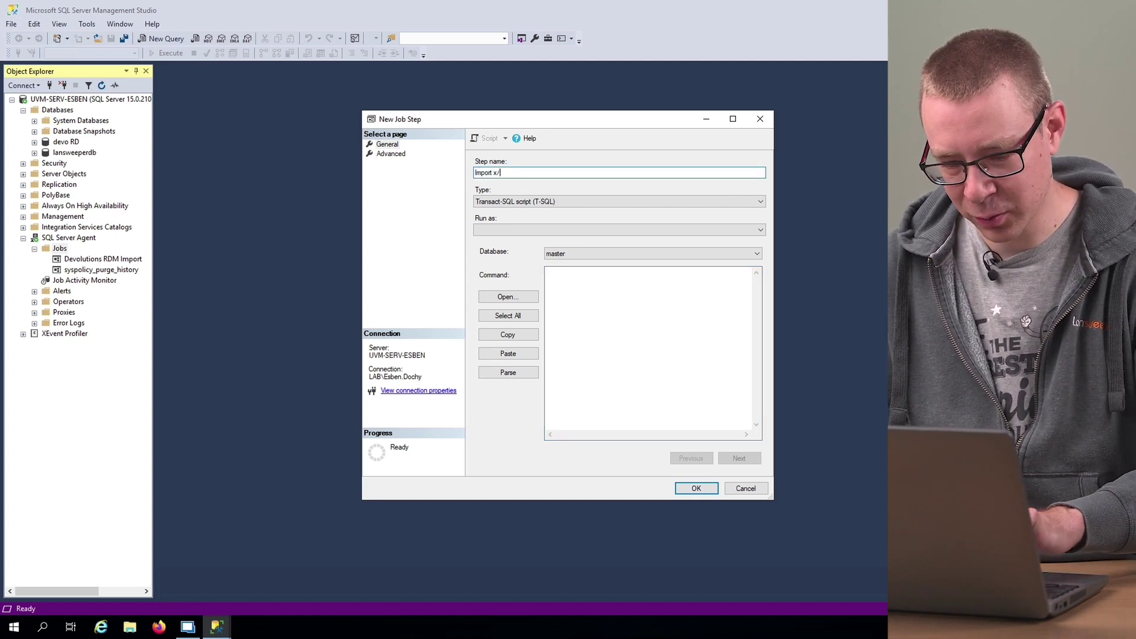
Load the "insert group data" script from the Desktop as the job step's command and add the step to the job.
{"action": "left_click", "coordinate": [509, 296]}
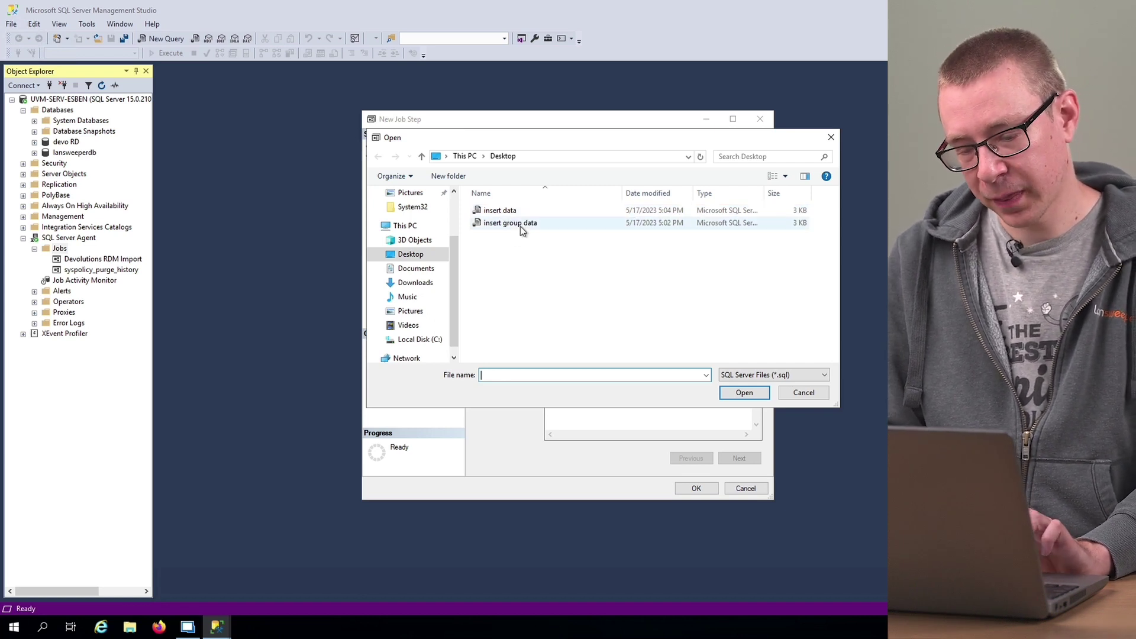
{"action": "left_click", "coordinate": [521, 225]}
{"action": "left_click", "coordinate": [743, 393]}
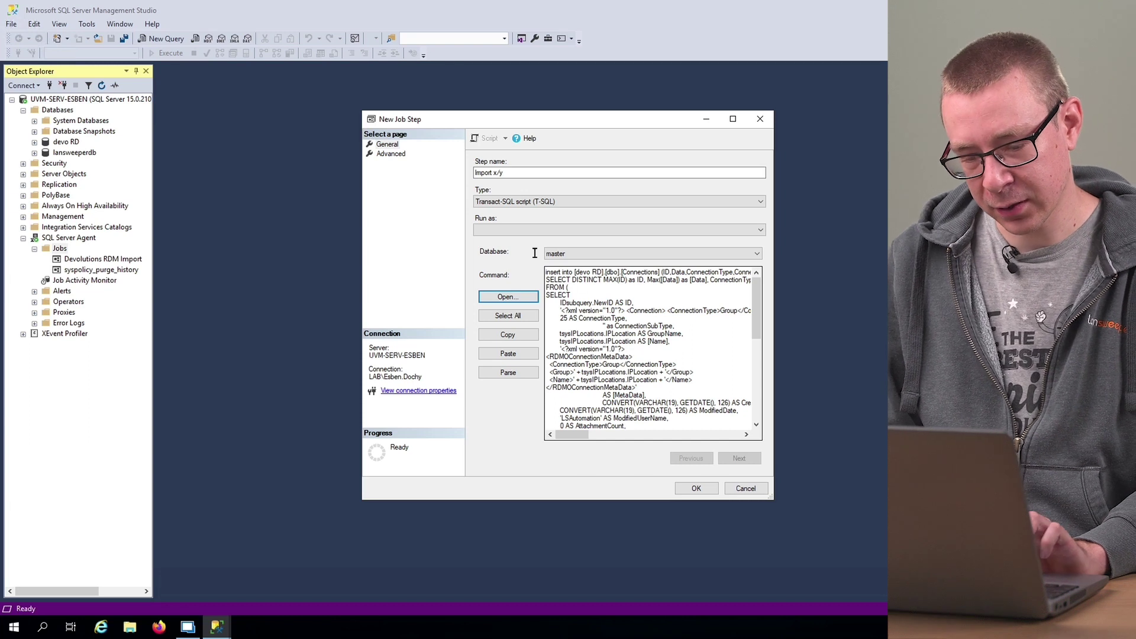
{"action": "left_click", "coordinate": [695, 491]}
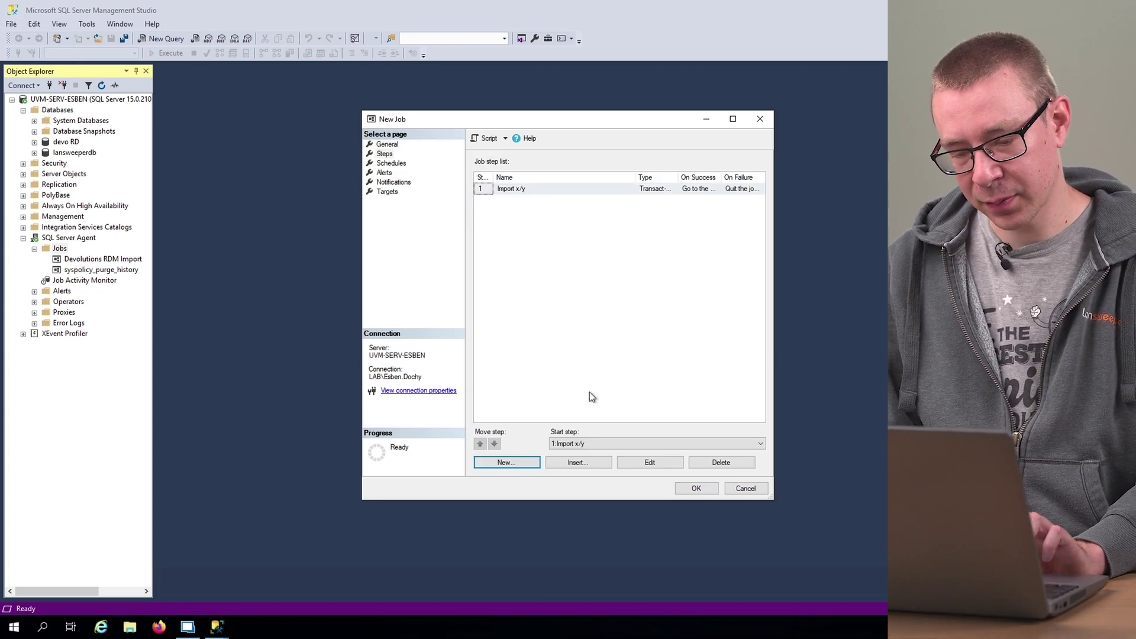
View the new schedule options for the job, and discard both the schedule and the new job.
{"action": "left_click", "coordinate": [392, 163]}
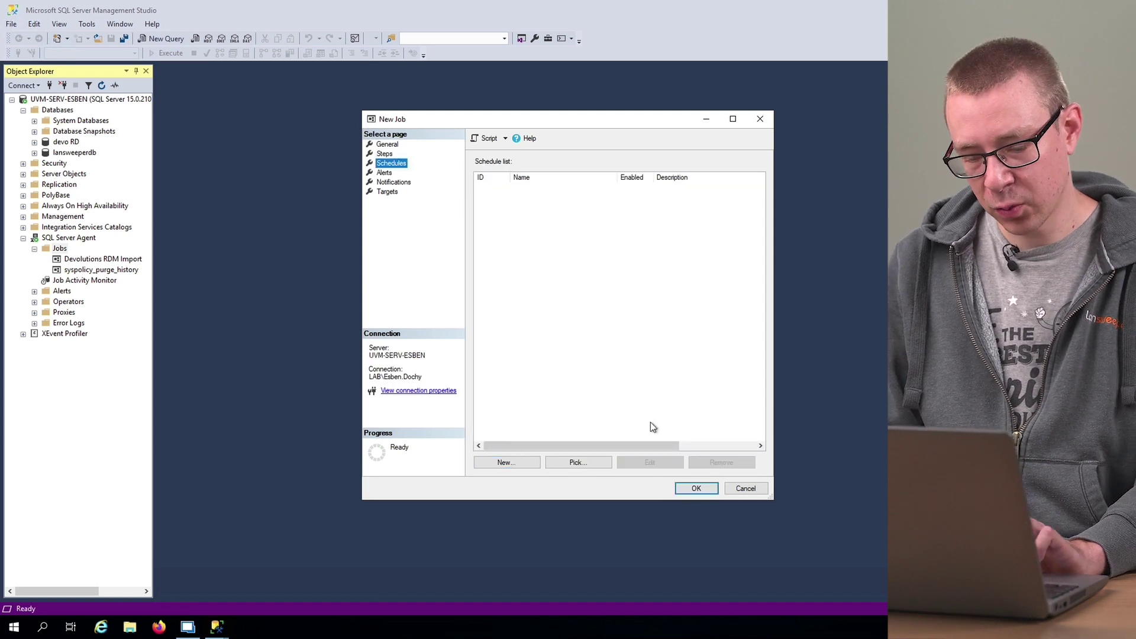
{"action": "left_click", "coordinate": [527, 464]}
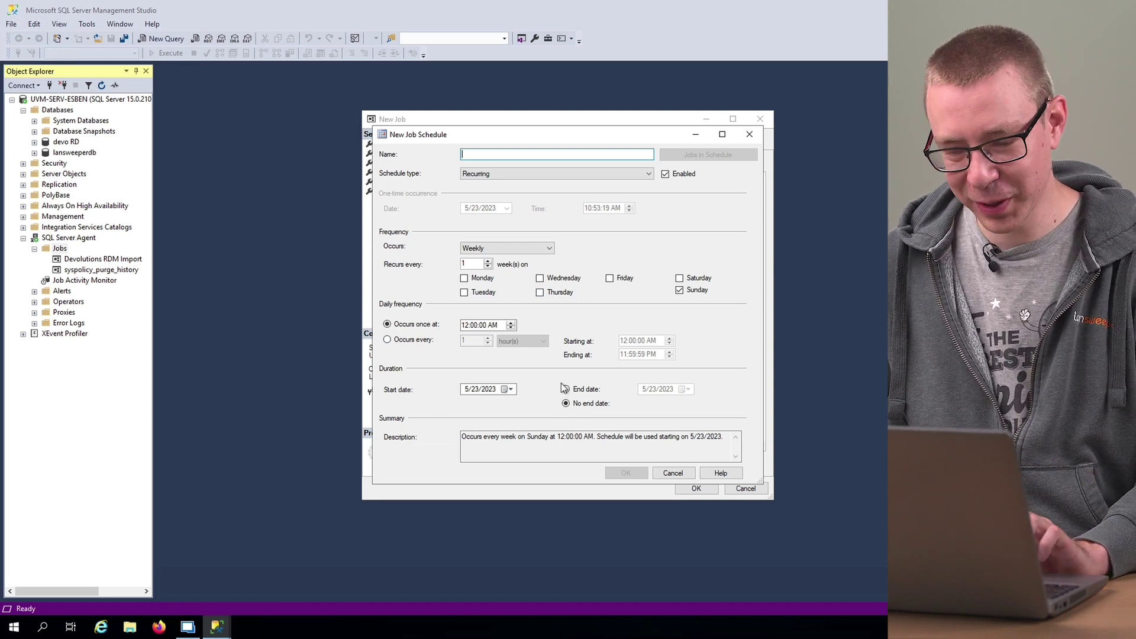
{"action": "left_click", "coordinate": [674, 474]}
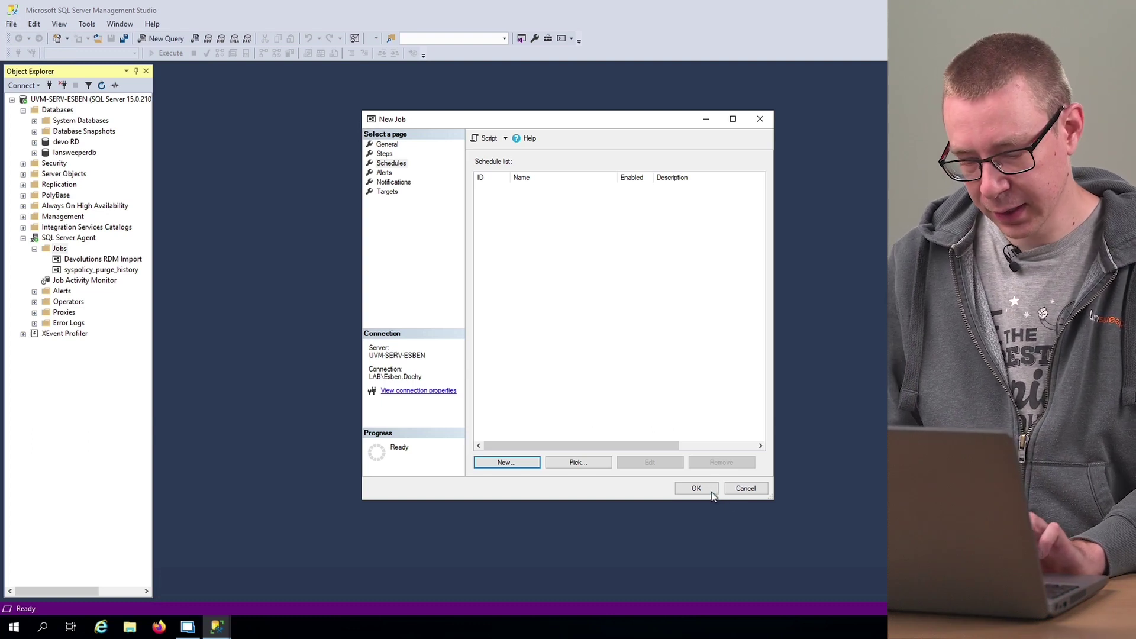
{"action": "left_click", "coordinate": [741, 489]}
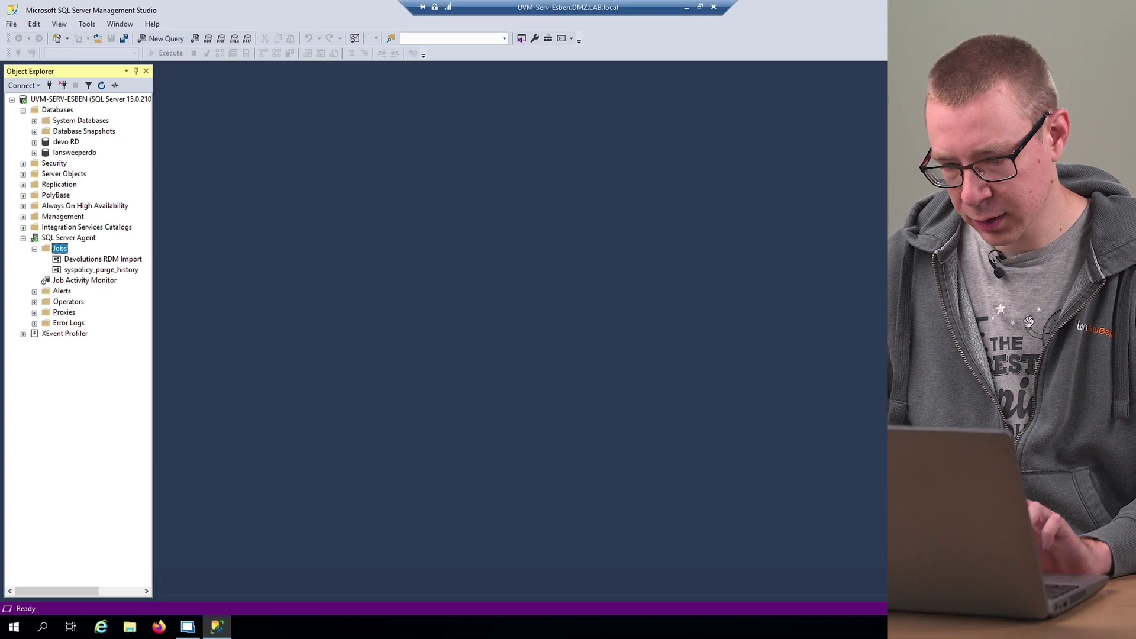
Open the "insert group data" and "insert data" scripts from the desktop in SQL Server Management Studio.
{"action": "key", "text": "alt+Tab"}
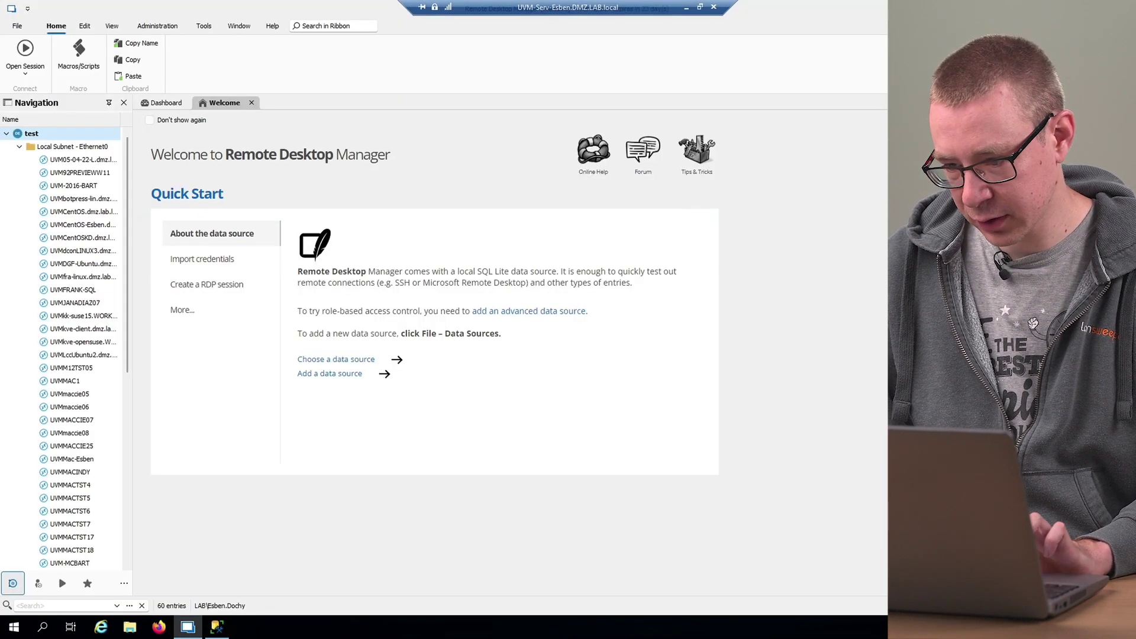
{"action": "key", "text": "super+d"}
{"action": "double_click", "coordinate": [26, 267]}
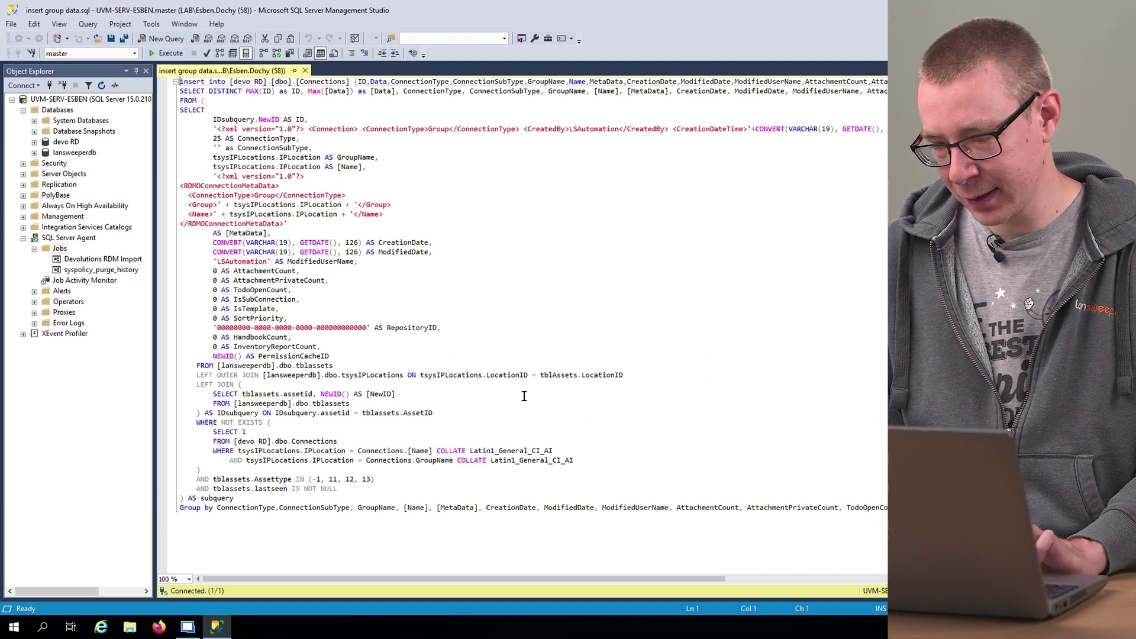
{"action": "key", "text": "super+d"}
{"action": "double_click", "coordinate": [21, 325]}
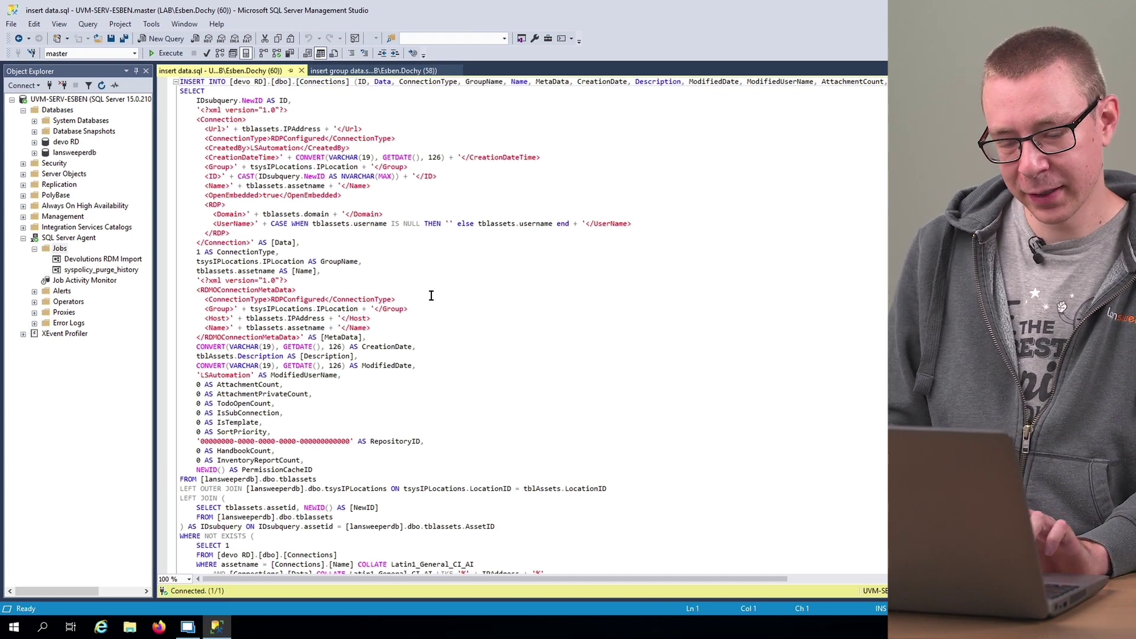
Execute the "insert data" script, followed by the "insert group data" script.
{"action": "left_click", "coordinate": [517, 326]}
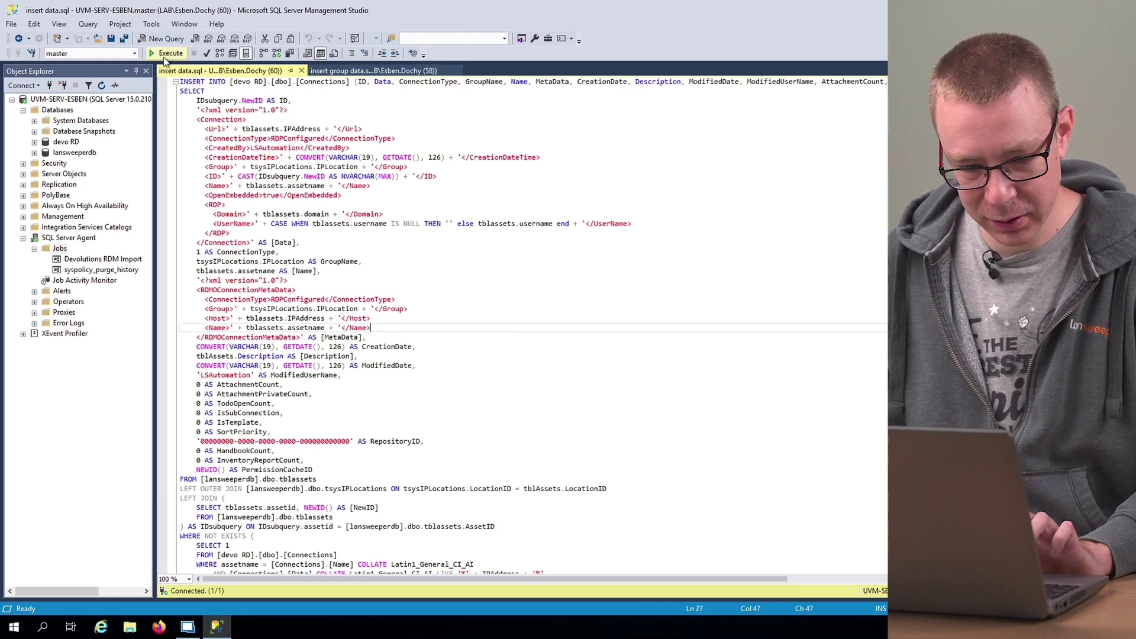
{"action": "left_click", "coordinate": [162, 53]}
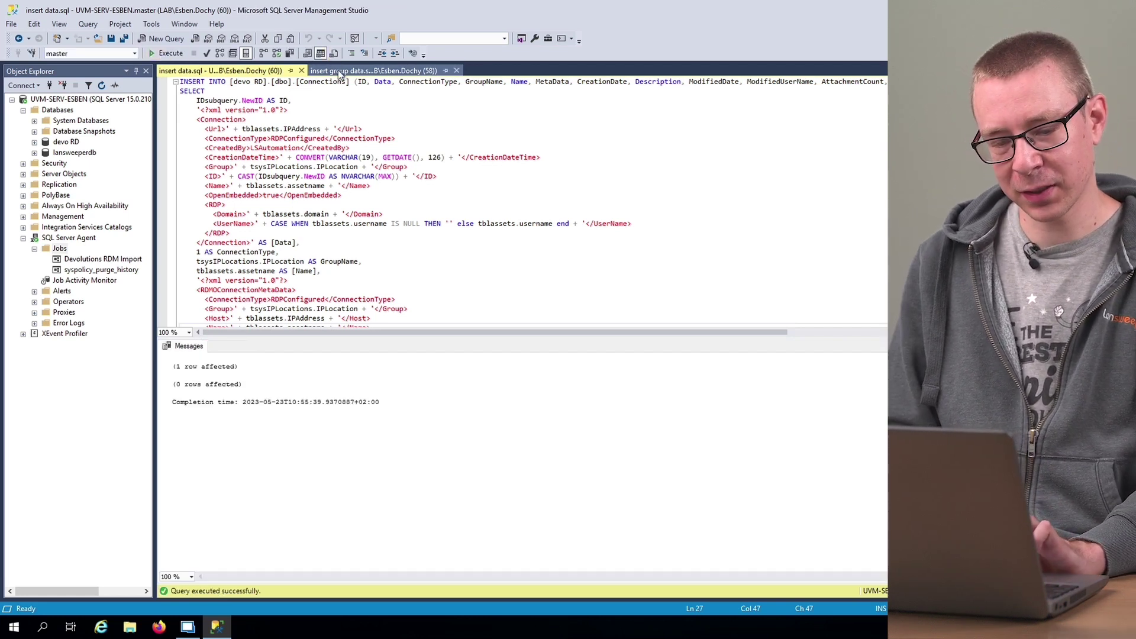
{"action": "left_click", "coordinate": [339, 70]}
{"action": "left_click", "coordinate": [162, 52]}
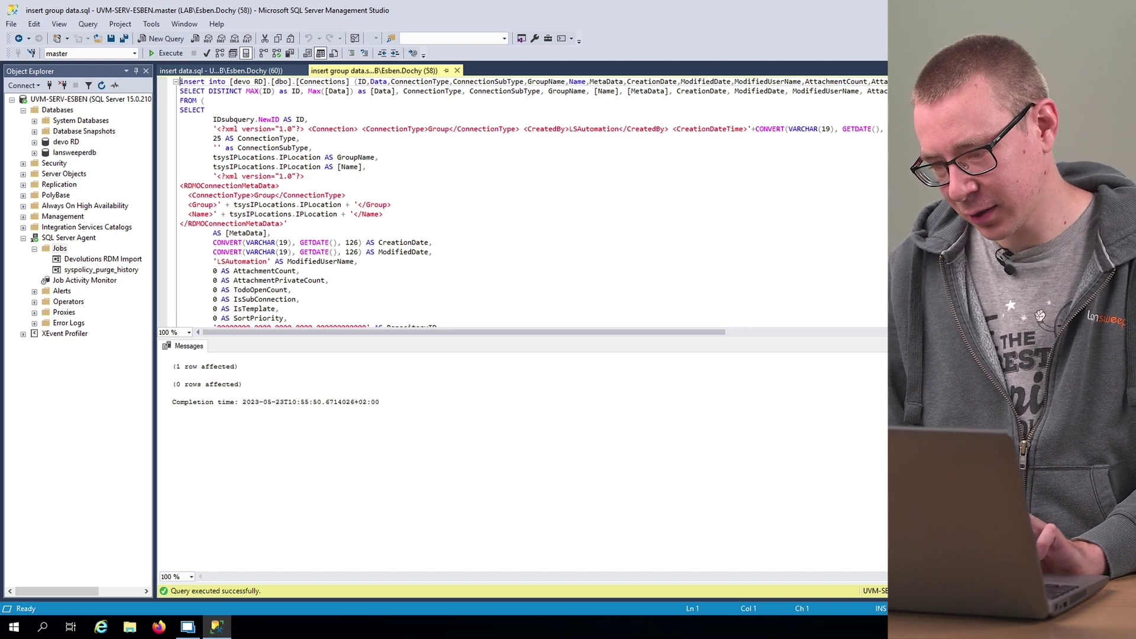
Switch to Remote Desktop Manager and open the remote session of the UVMSERV16 server entry under Local Subnet - Ethernet0.
{"action": "key", "text": "super+d"}
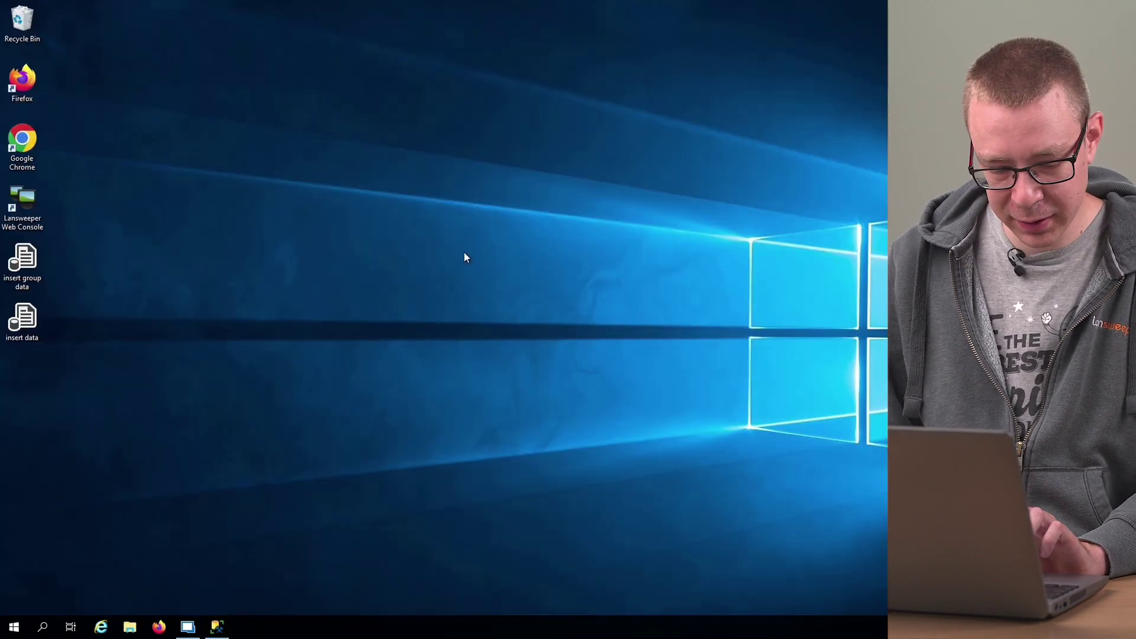
{"action": "left_click", "coordinate": [189, 627]}
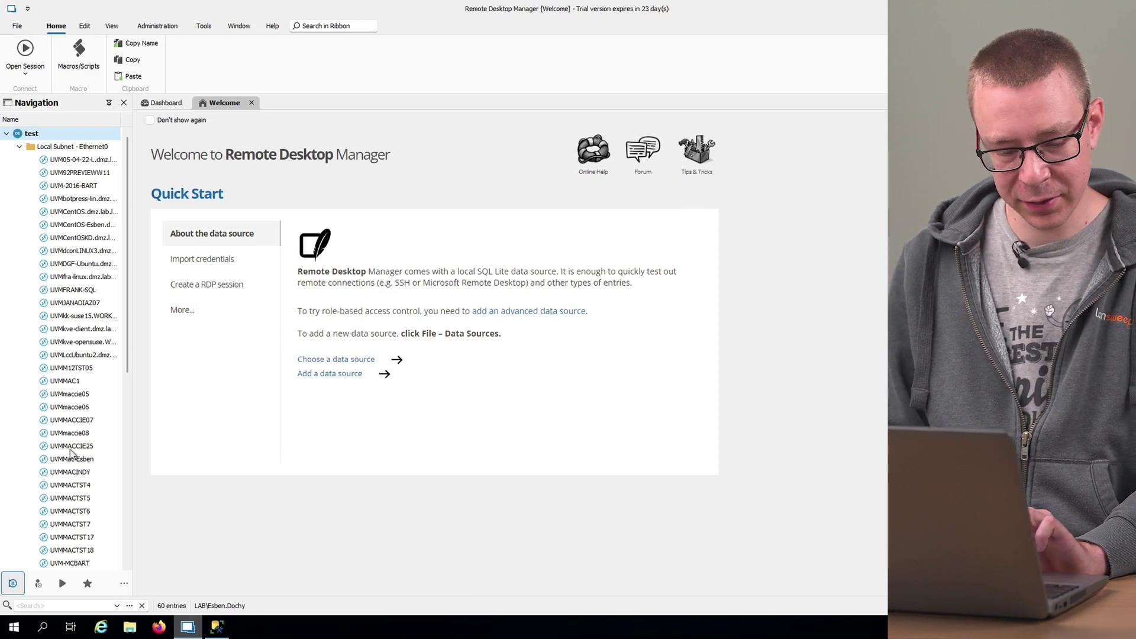
{"action": "scroll", "coordinate": [71, 460], "scroll_direction": "down", "scroll_amount": 6}
{"action": "scroll", "coordinate": [71, 460], "scroll_direction": "down", "scroll_amount": 3}
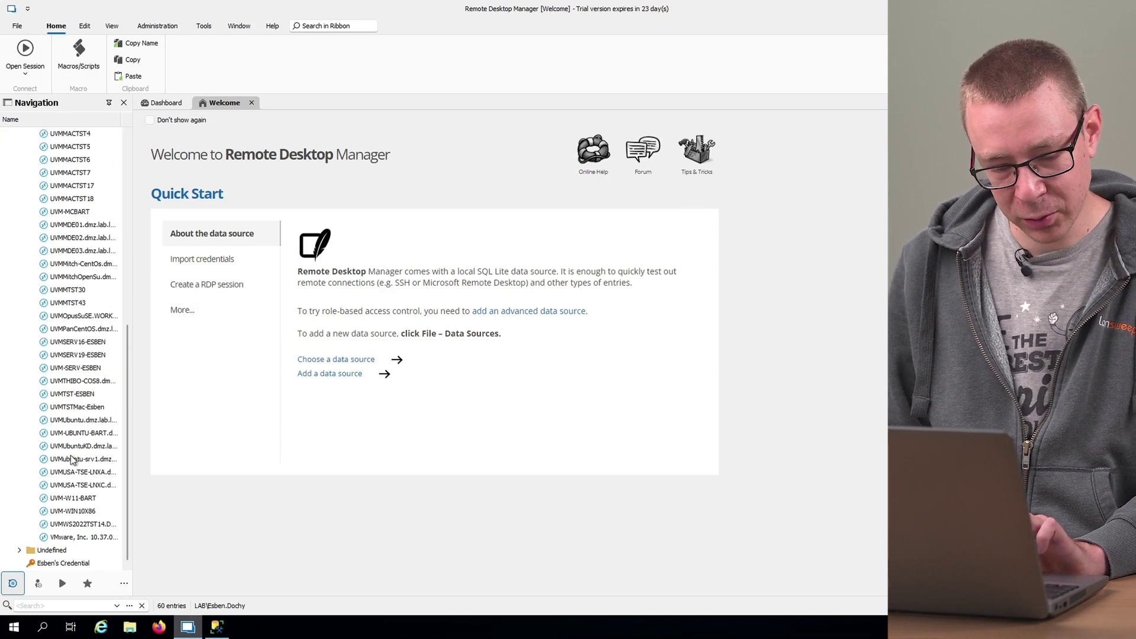
{"action": "scroll", "coordinate": [71, 460], "scroll_direction": "up", "scroll_amount": 1}
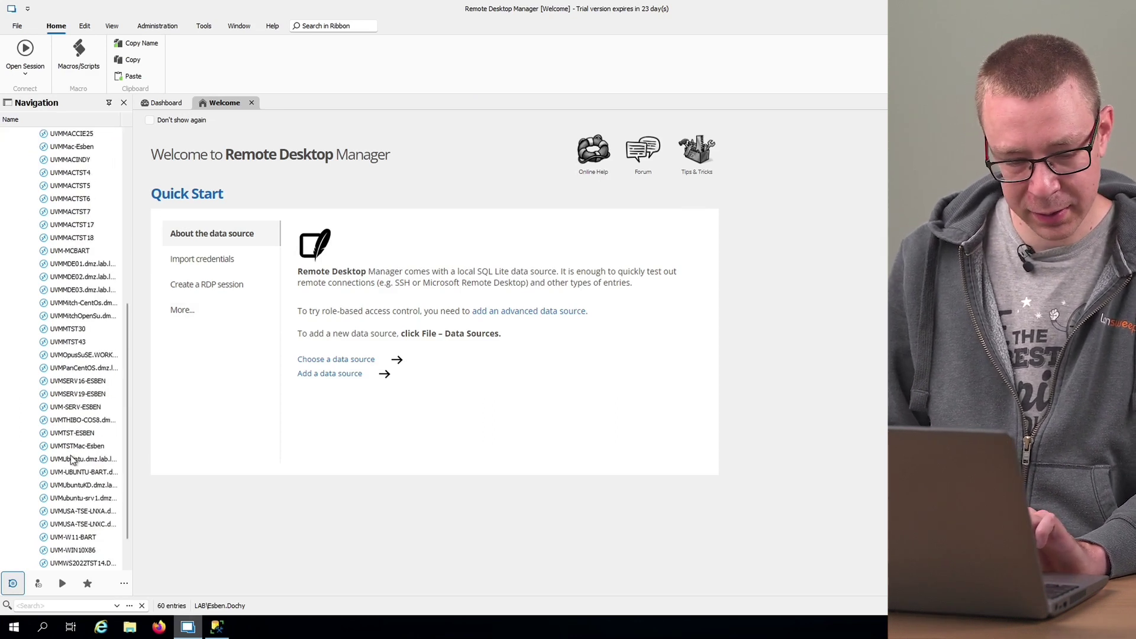
{"action": "left_click", "coordinate": [81, 383]}
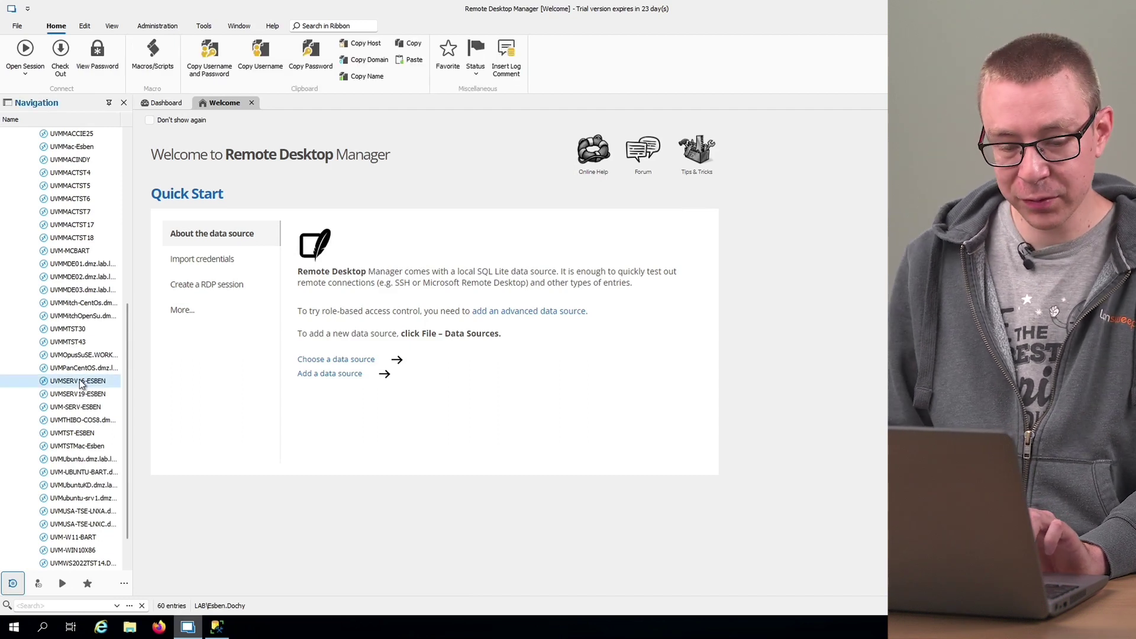
{"action": "double_click", "coordinate": [46, 384]}
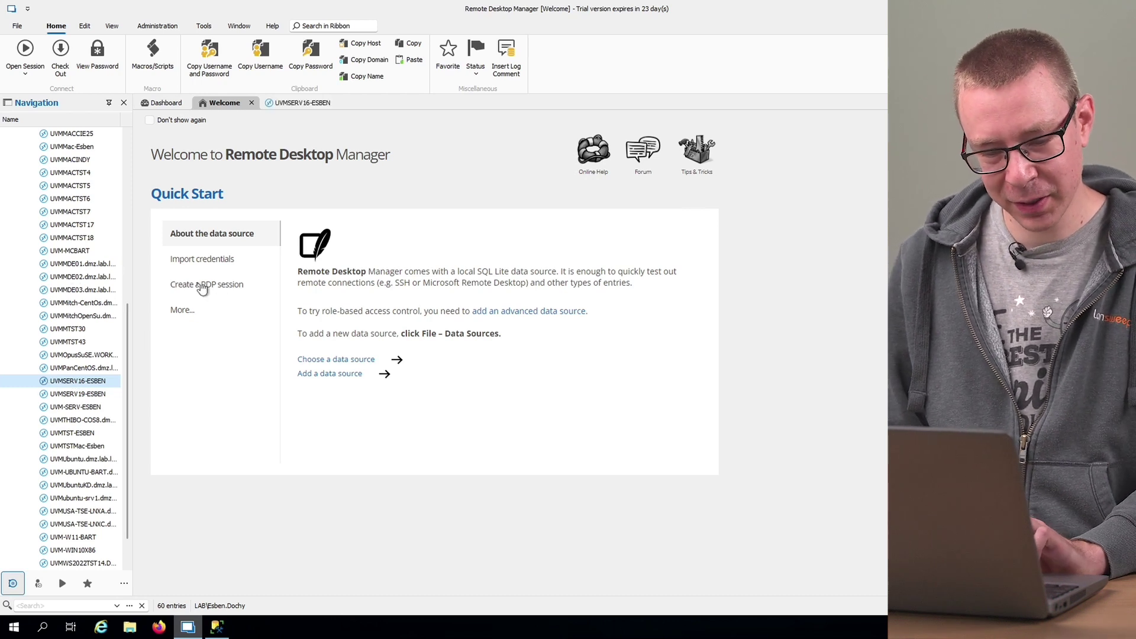
{"action": "left_click", "coordinate": [301, 104]}
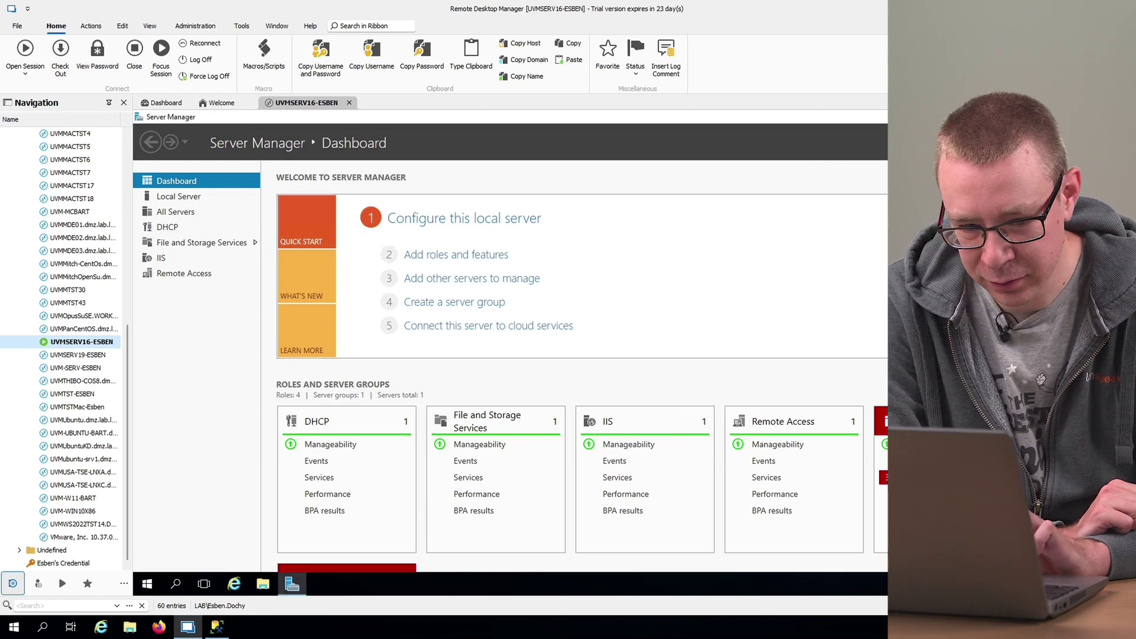
Close Server Manager inside the remote session and return to the start of the data source's entry list.
{"action": "key", "text": "alt+F4"}
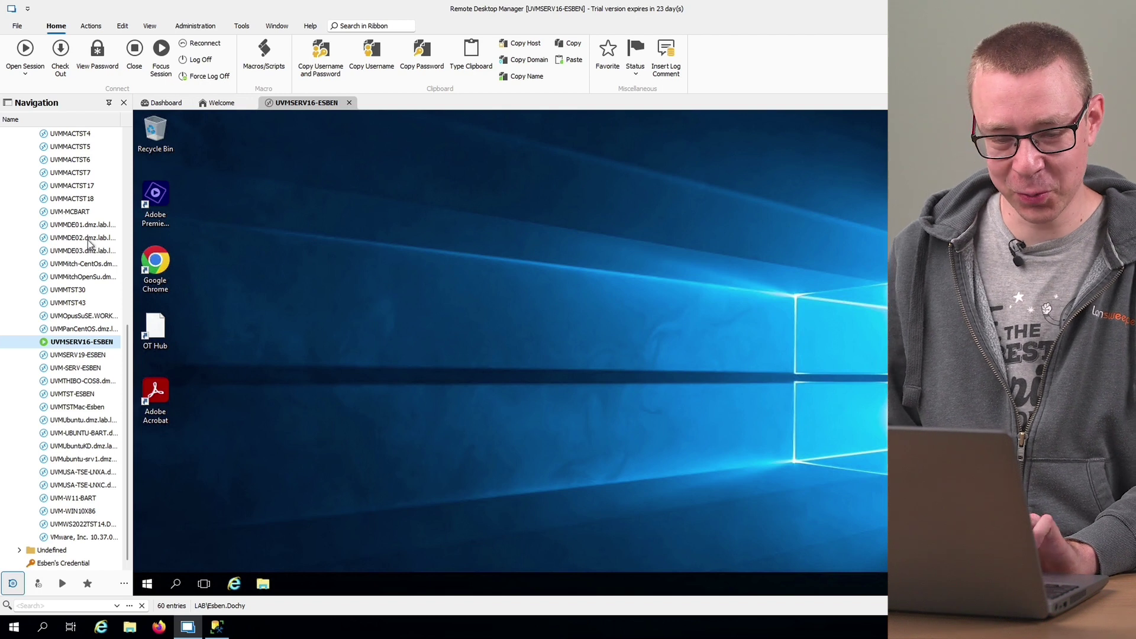
{"action": "scroll", "coordinate": [87, 242], "scroll_direction": "up", "scroll_amount": 9}
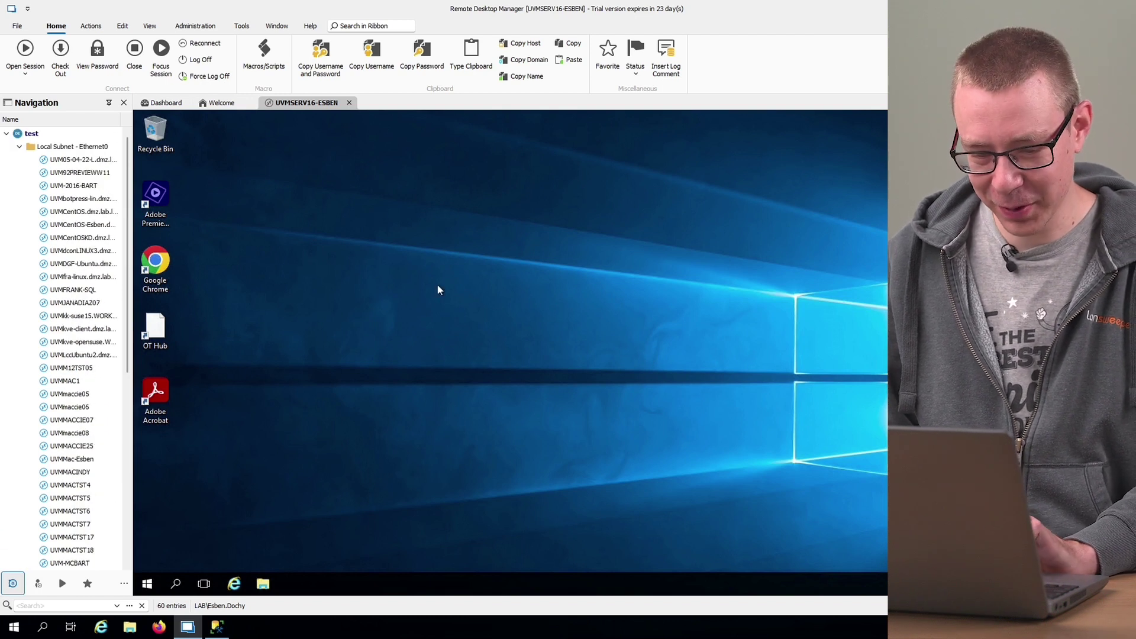